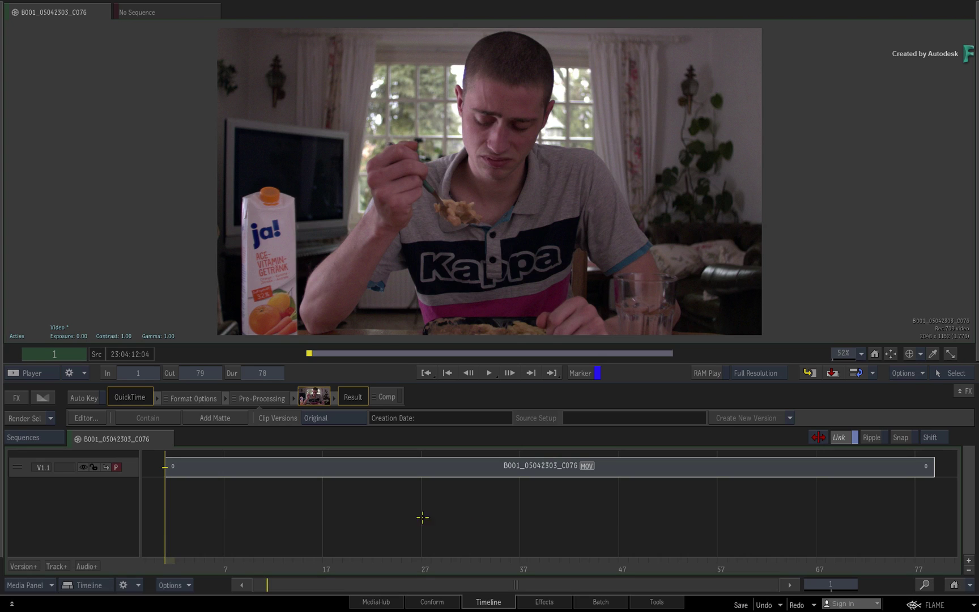
Play and scrub the B001_05042303_C076 clip in the timeline, and return to its first frame
{"action": "key", "text": "space"}
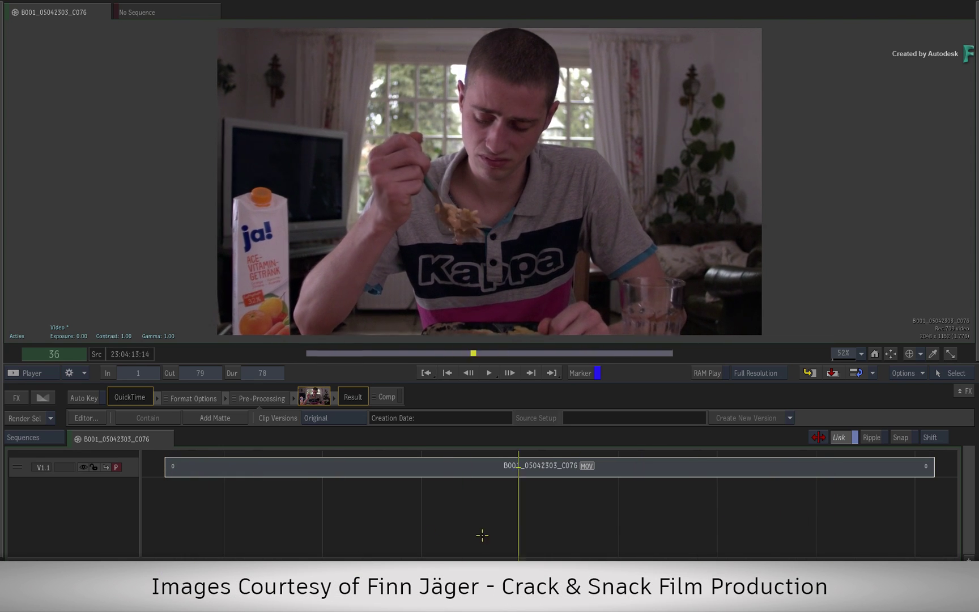
{"action": "left_click_drag", "start_coordinate": [482, 534], "coordinate": [533, 519]}
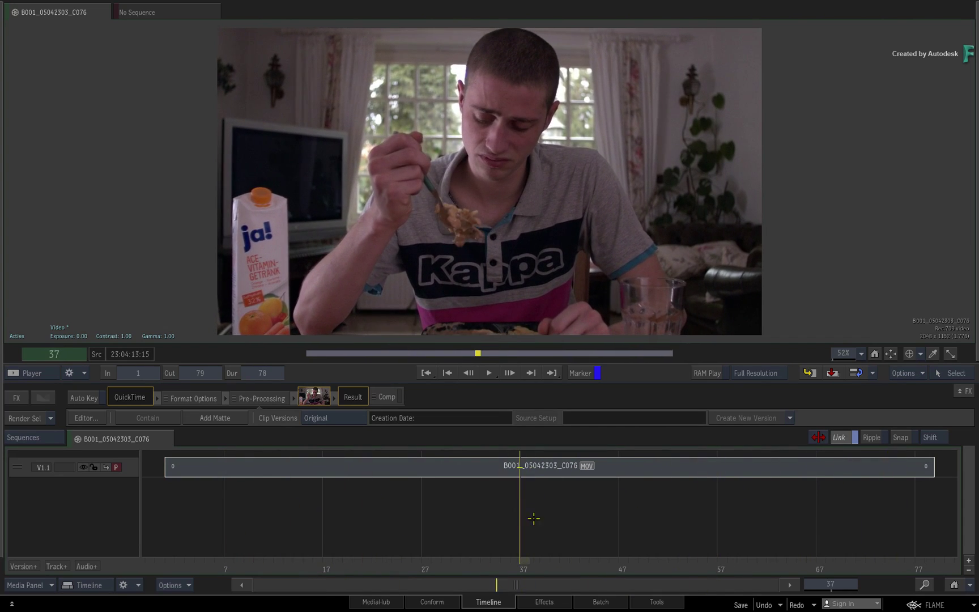
{"action": "key", "text": "Home"}
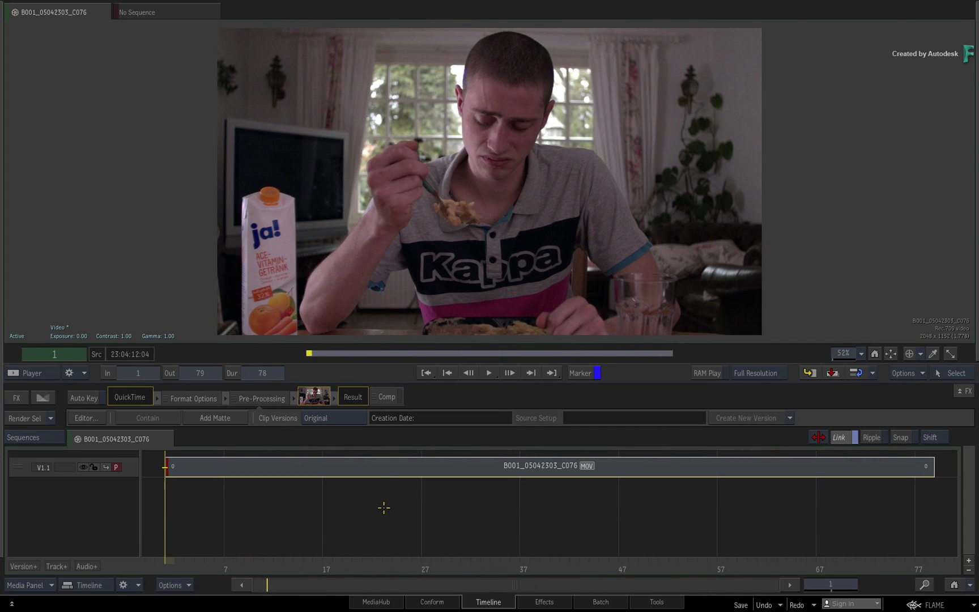
Open the B001_05042303_C076 segment in the Effects environment and show the Manager beside the result in a two-view layout
{"action": "left_click", "coordinate": [409, 470]}
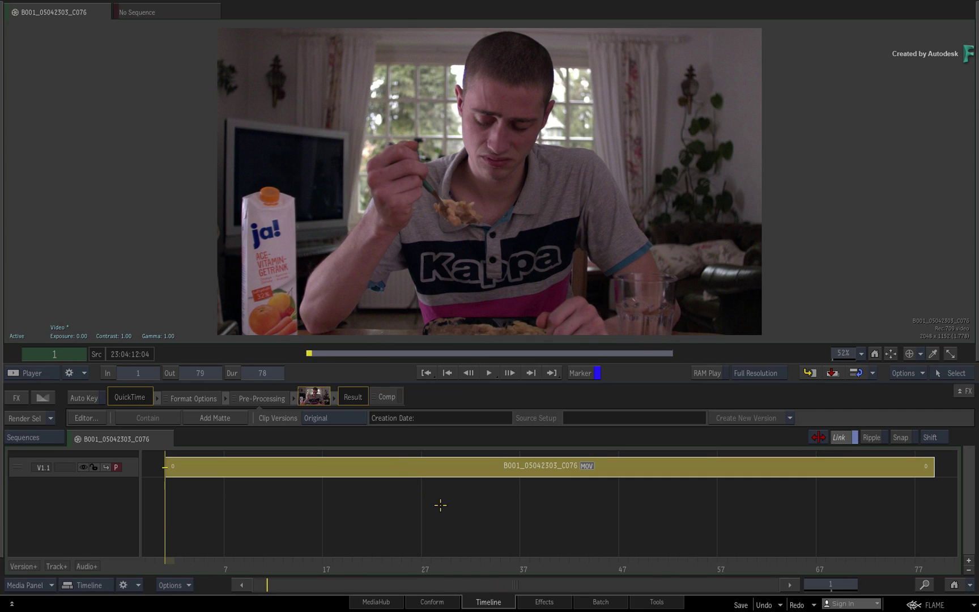
{"action": "left_click", "coordinate": [562, 599]}
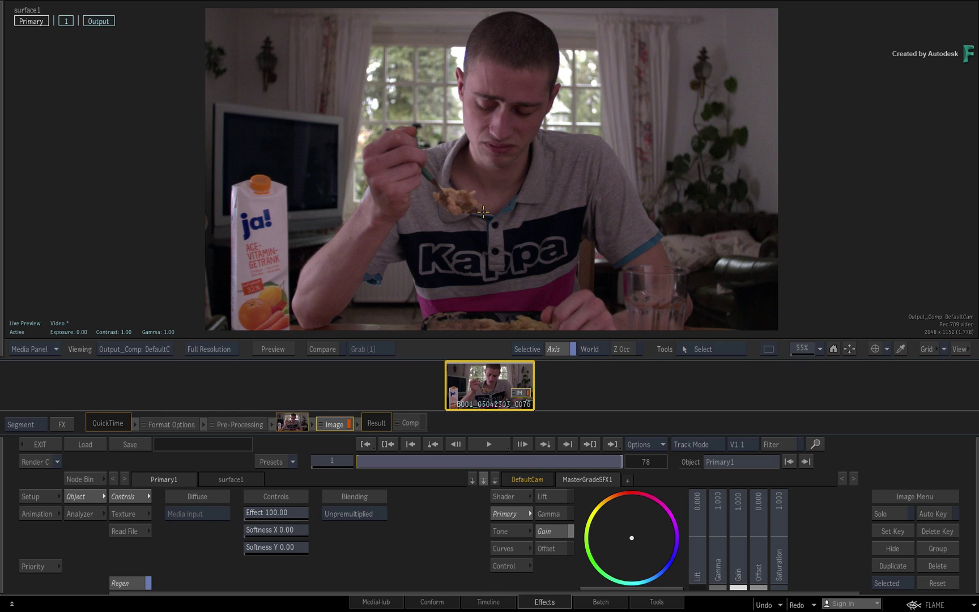
{"action": "key", "text": "alt+2"}
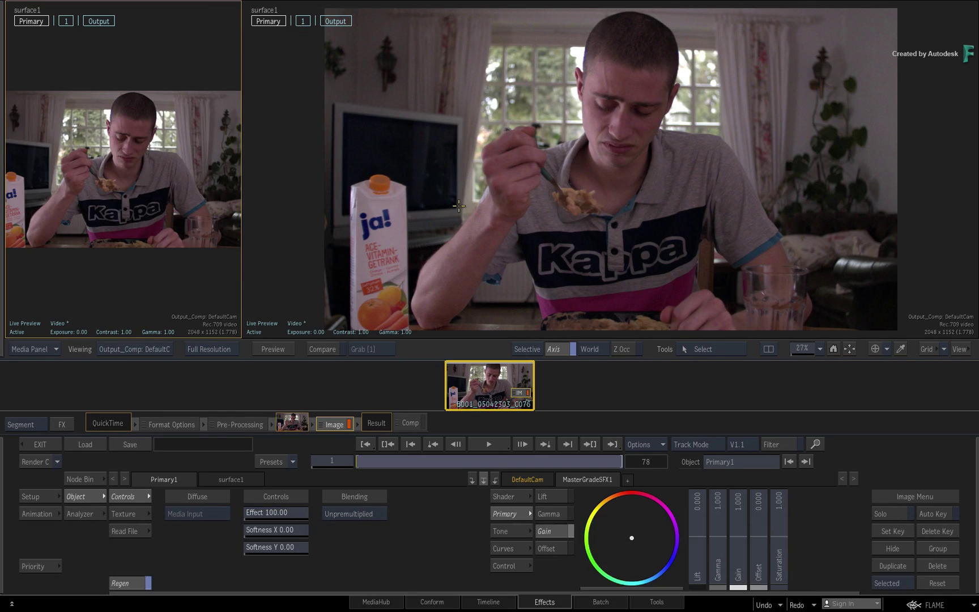
{"action": "key", "text": "8"}
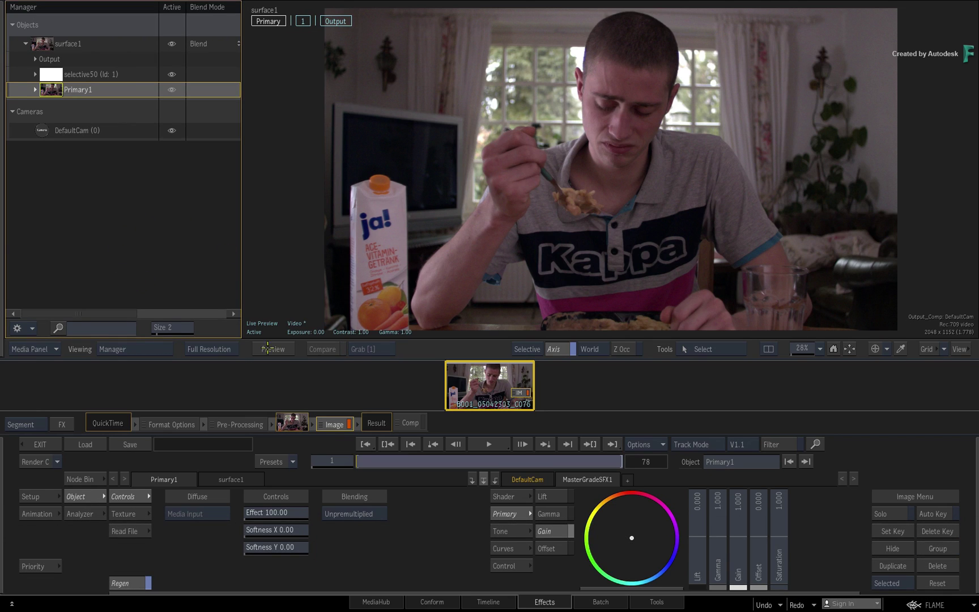
Scrub through the shot to review its motion, and select the selective50 object
{"action": "left_click_drag", "start_coordinate": [371, 460], "coordinate": [372, 496]}
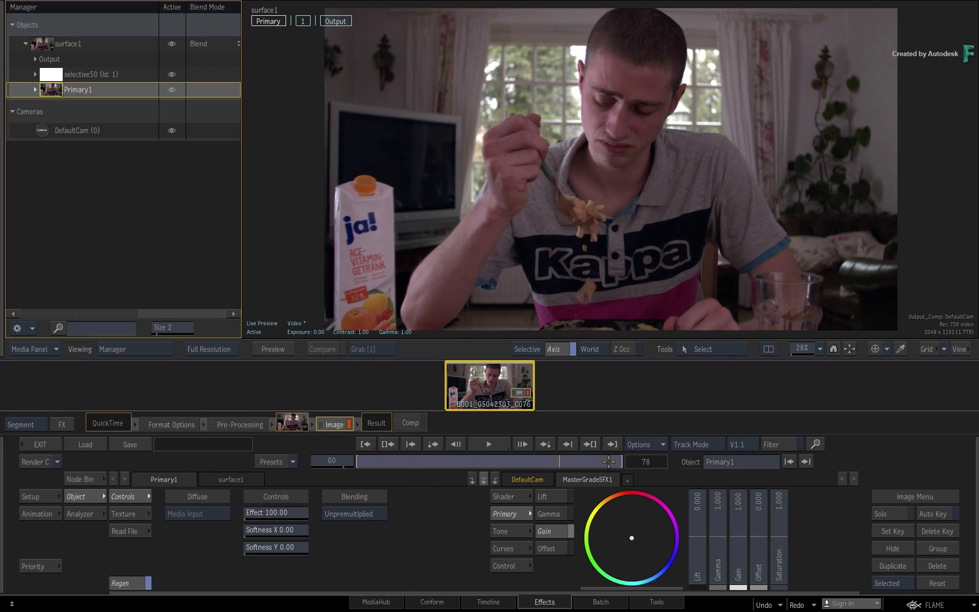
{"action": "left_click_drag", "start_coordinate": [424, 460], "coordinate": [296, 466]}
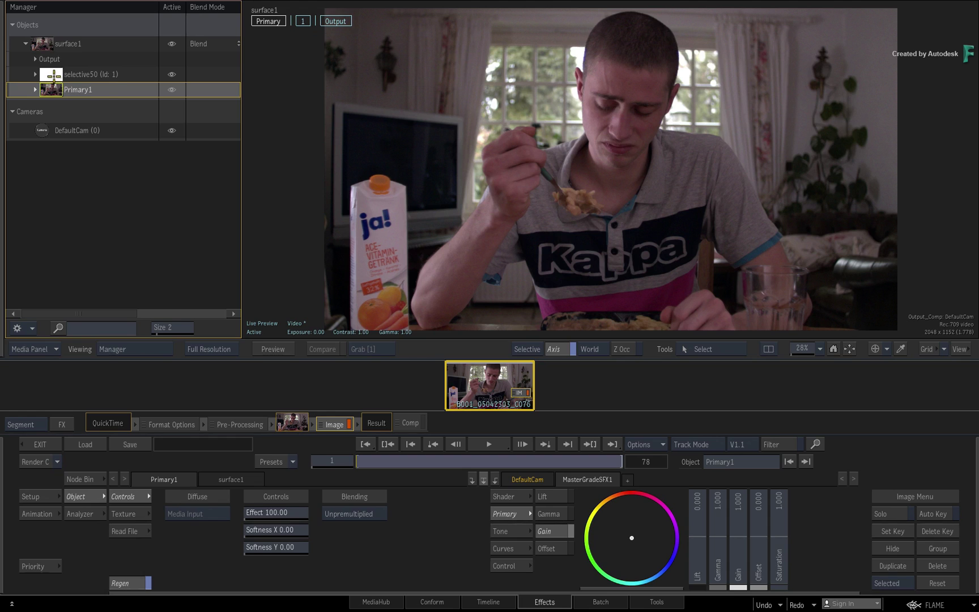
{"action": "left_click", "coordinate": [55, 75]}
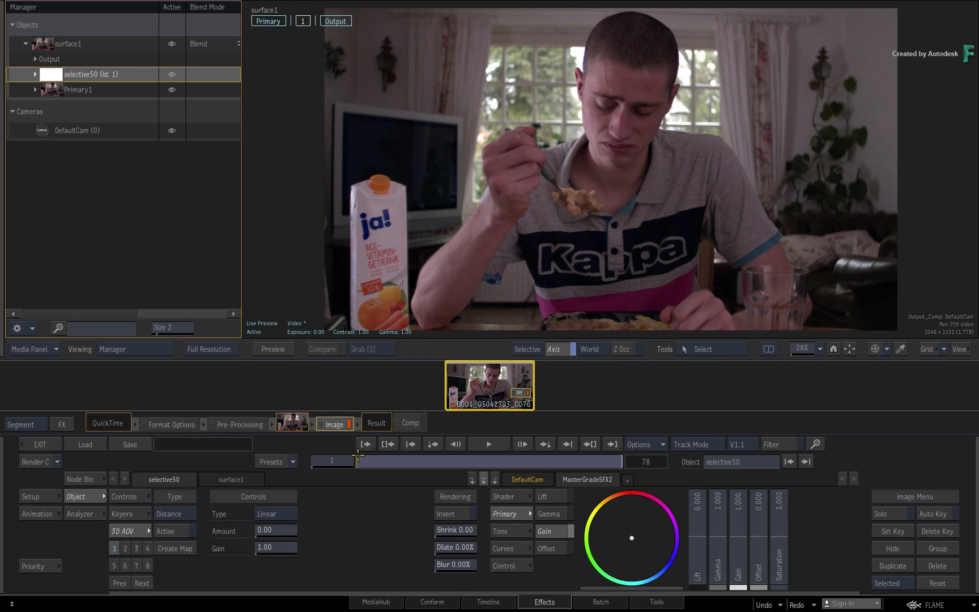
{"action": "left_click_drag", "start_coordinate": [358, 461], "coordinate": [379, 460]}
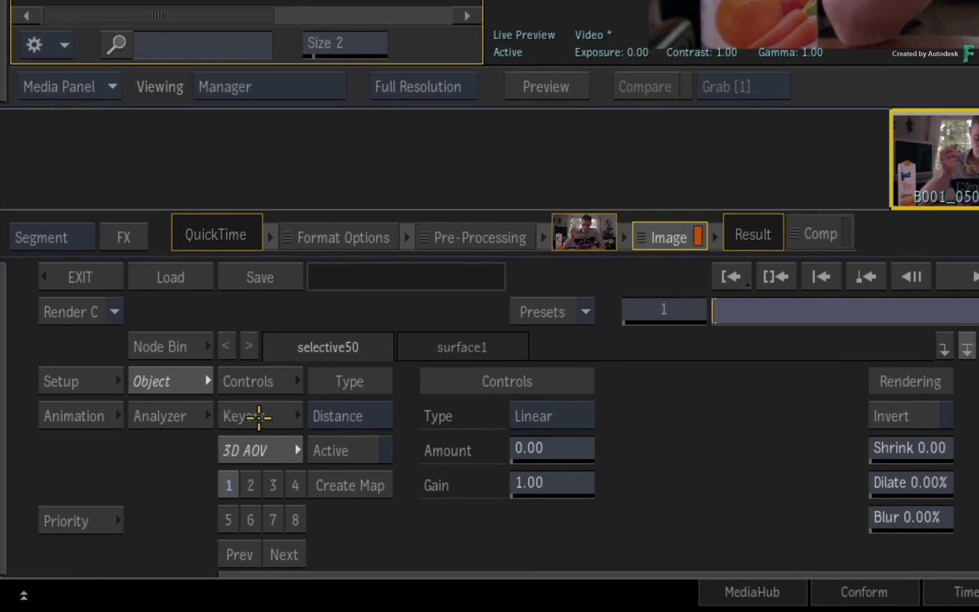
Compare the Controls, Keyers and 3D AOV settings of selective50
{"action": "left_click", "coordinate": [127, 513]}
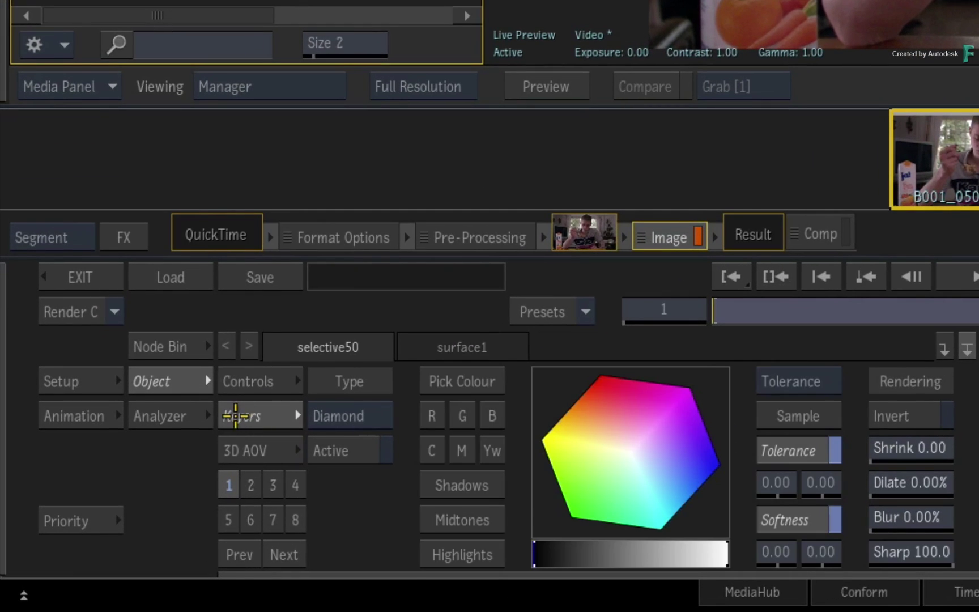
{"action": "left_click", "coordinate": [277, 382]}
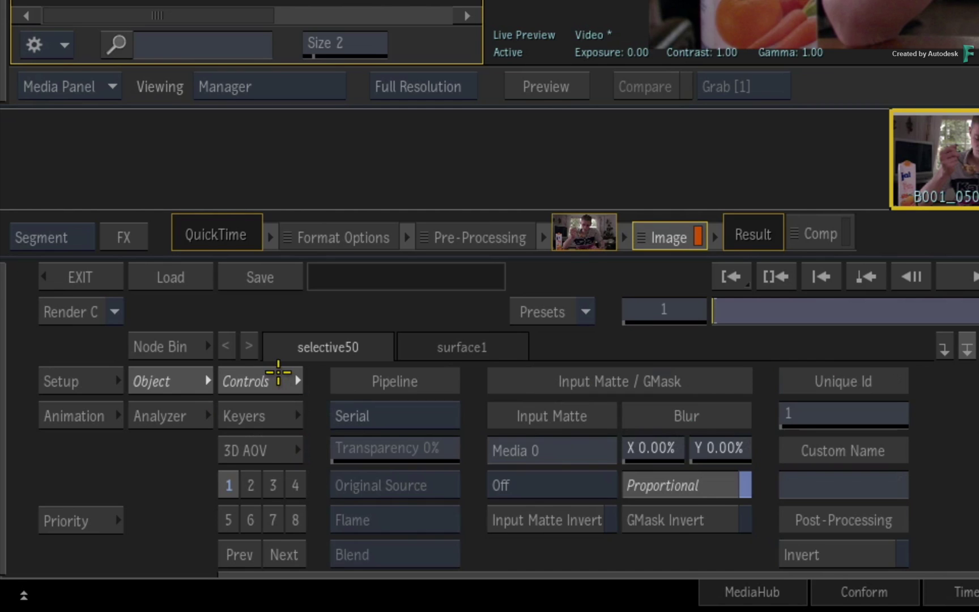
{"action": "left_click", "coordinate": [264, 412]}
{"action": "left_click", "coordinate": [262, 380]}
{"action": "left_click", "coordinate": [266, 409]}
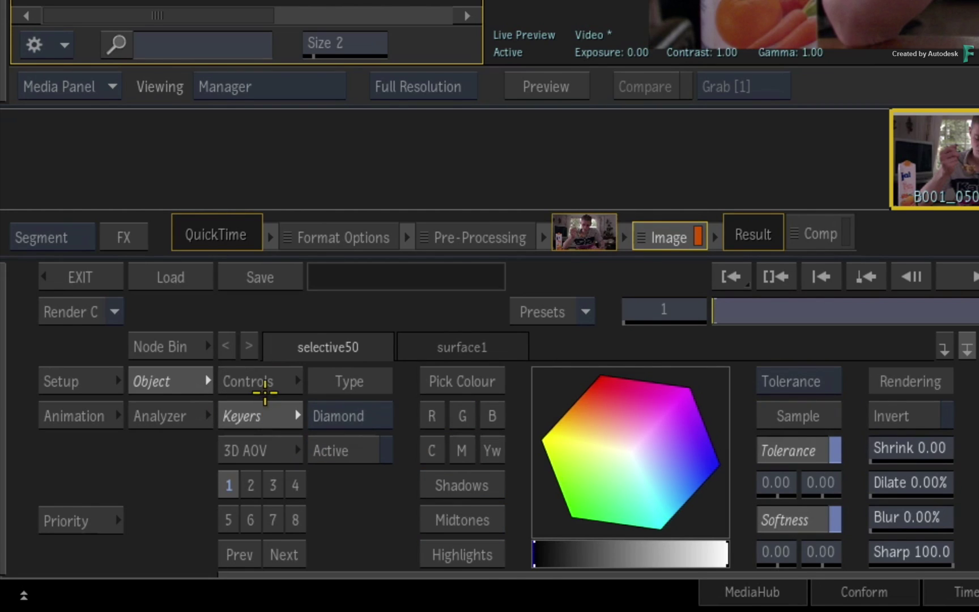
{"action": "left_click", "coordinate": [266, 380]}
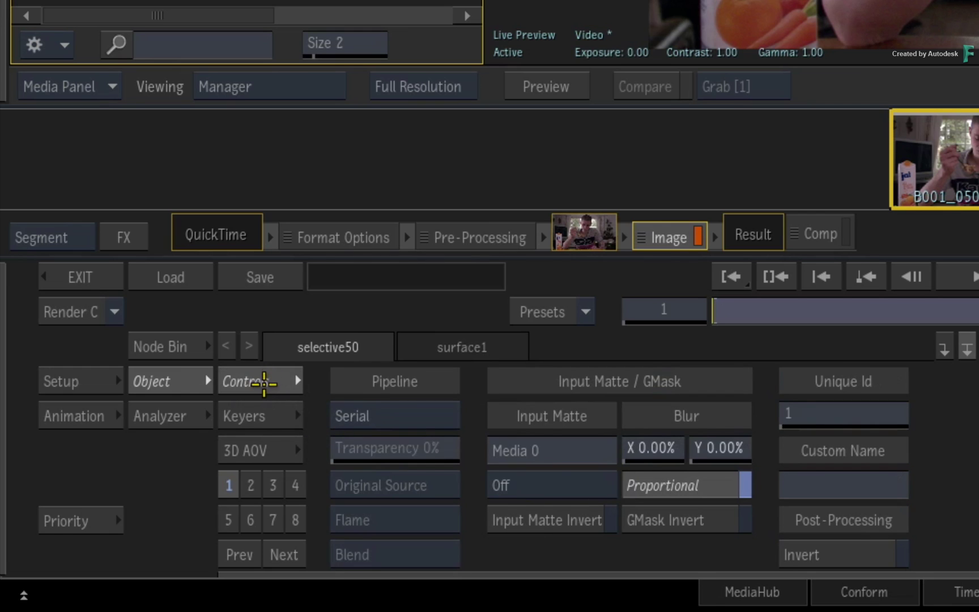
{"action": "left_click", "coordinate": [270, 414]}
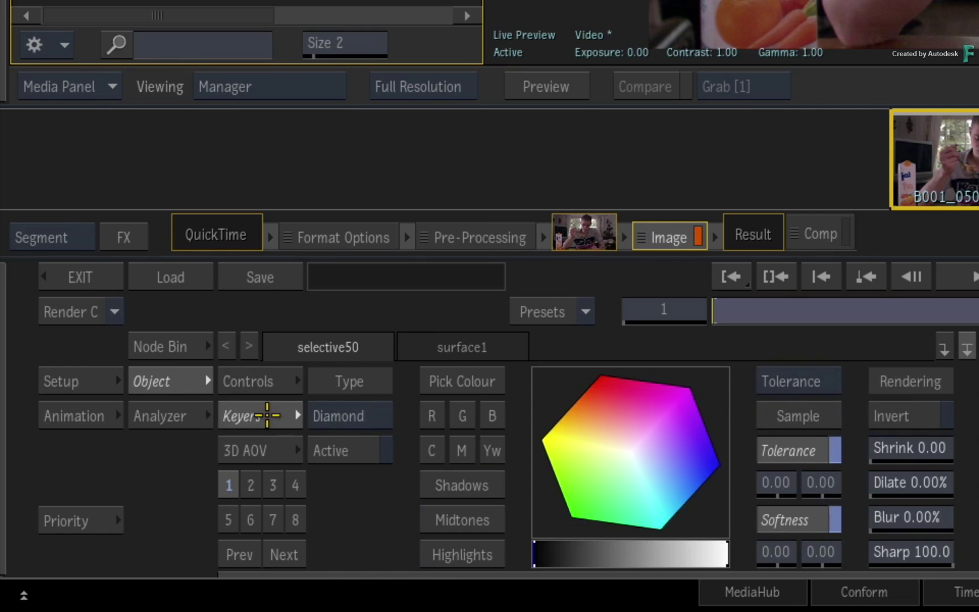
{"action": "left_click", "coordinate": [271, 448]}
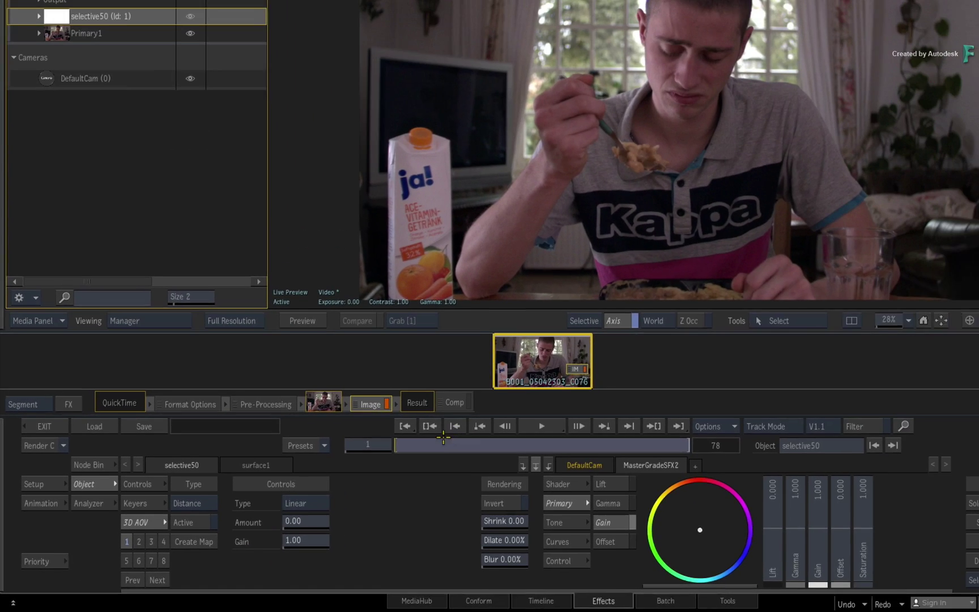
Scrub back and forth through the shot with the 3D AOV settings of selective50 open
{"action": "left_click_drag", "start_coordinate": [734, 311], "coordinate": [761, 312]}
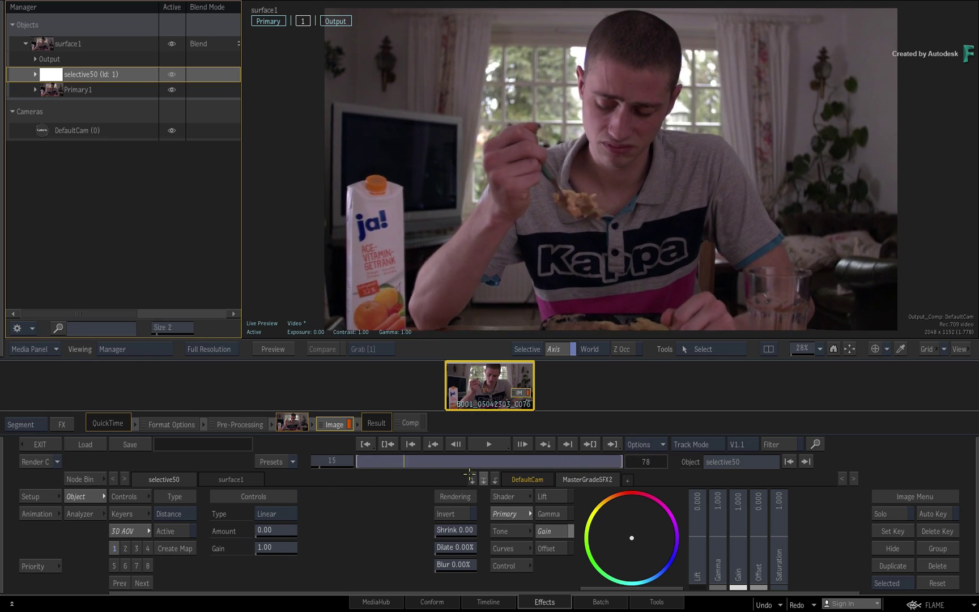
{"action": "left_click_drag", "start_coordinate": [626, 452], "coordinate": [192, 515]}
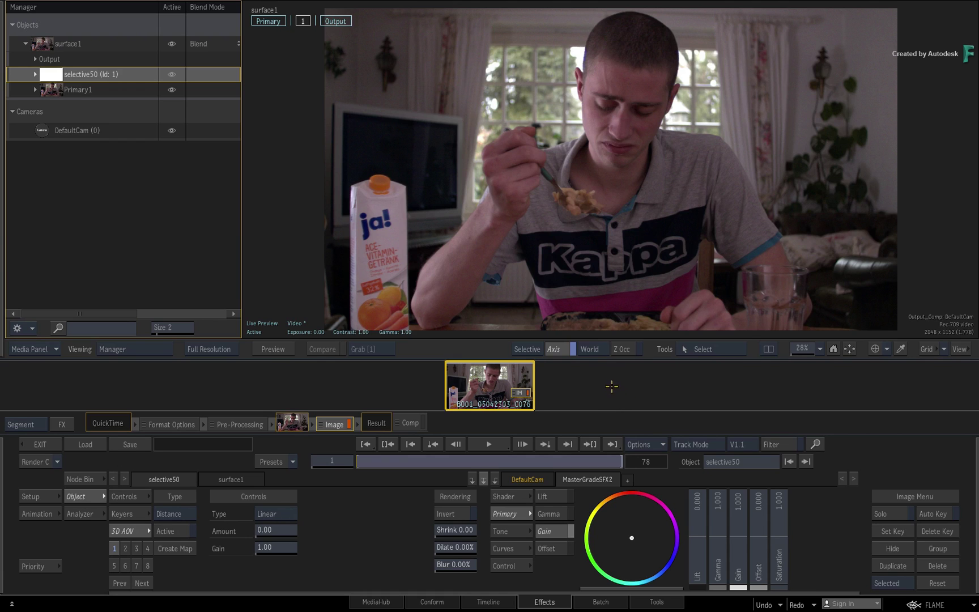
{"action": "mouse_move", "coordinate": [378, 463]}
{"action": "left_mouse_down"}
{"action": "mouse_move", "coordinate": [510, 468]}
{"action": "mouse_move", "coordinate": [430, 468]}
{"action": "mouse_move", "coordinate": [397, 491]}
{"action": "left_mouse_up"}
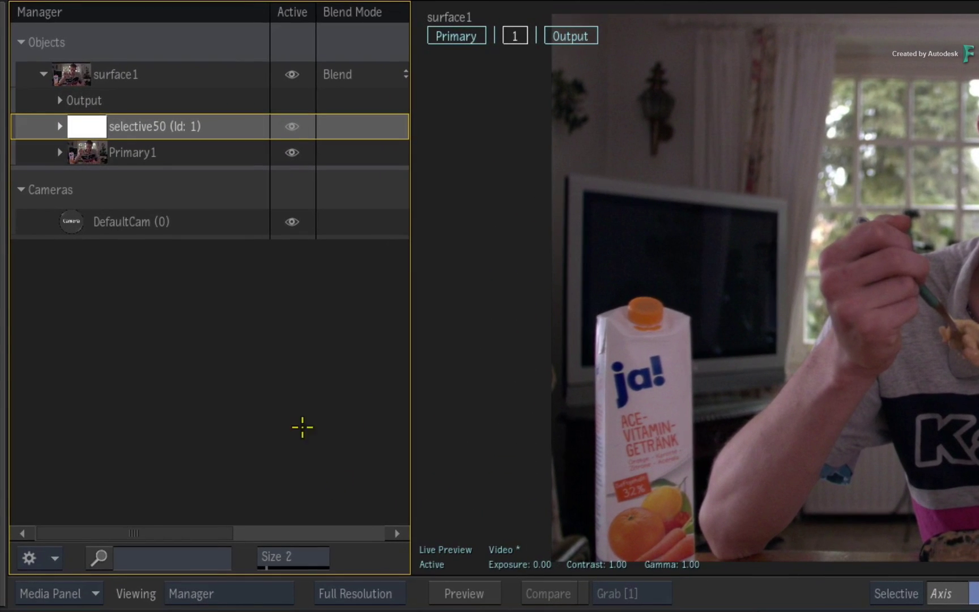
Try adding a Z-Depth map to surface1, and delete the map again
{"action": "left_click", "coordinate": [86, 80]}
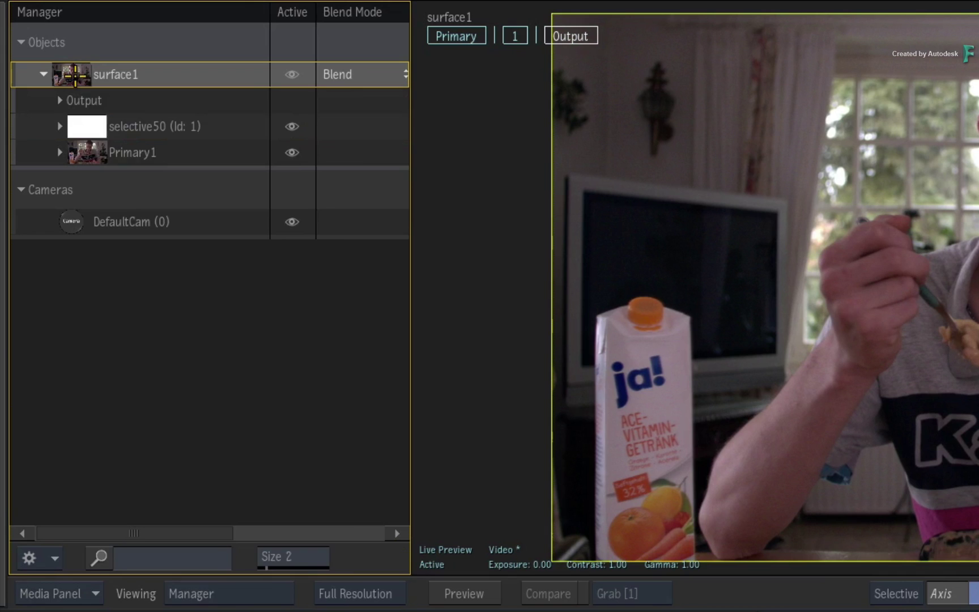
{"action": "right_click", "coordinate": [76, 73]}
{"action": "mouse_move", "coordinate": [252, 439]}
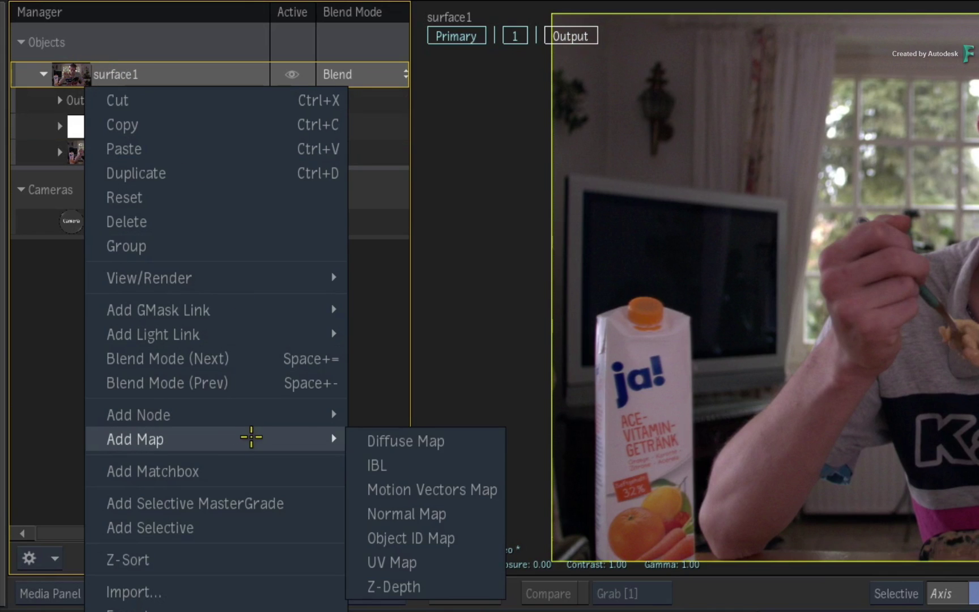
{"action": "left_click", "coordinate": [429, 585]}
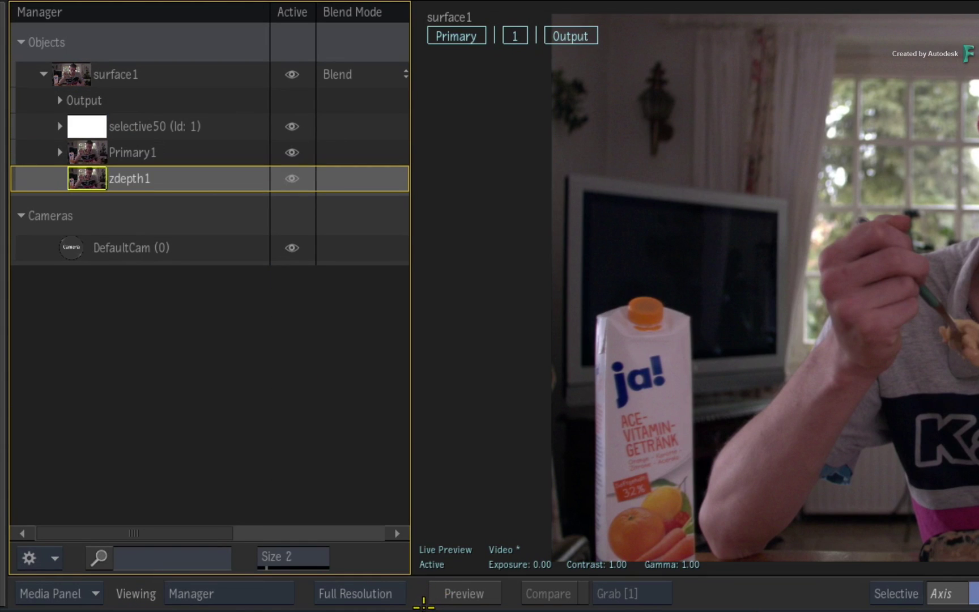
{"action": "key", "text": "Delete"}
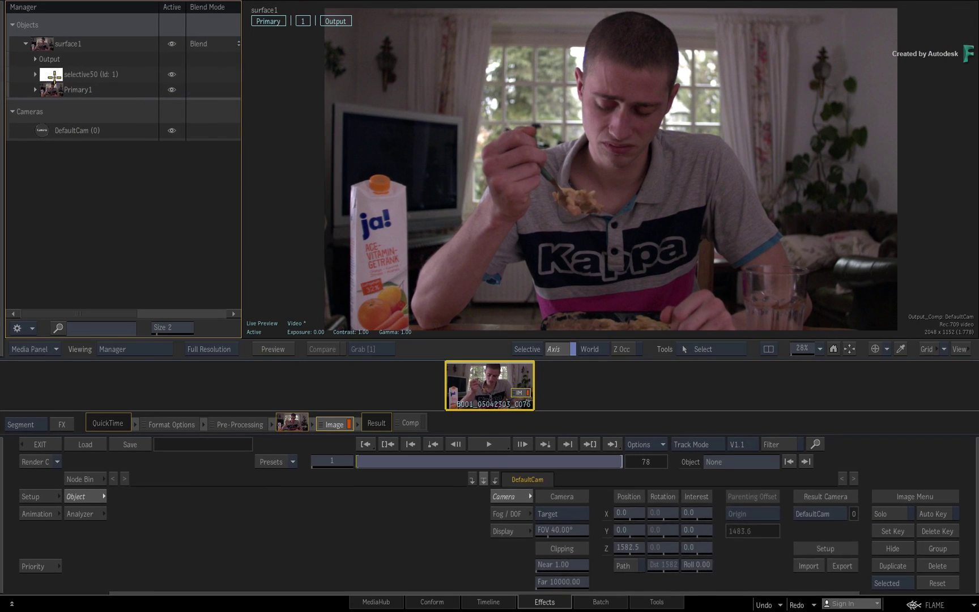
Select selective50 and get a Z-depth map onto surface1 for its 3D AOV Distance key
{"action": "left_click", "coordinate": [91, 128]}
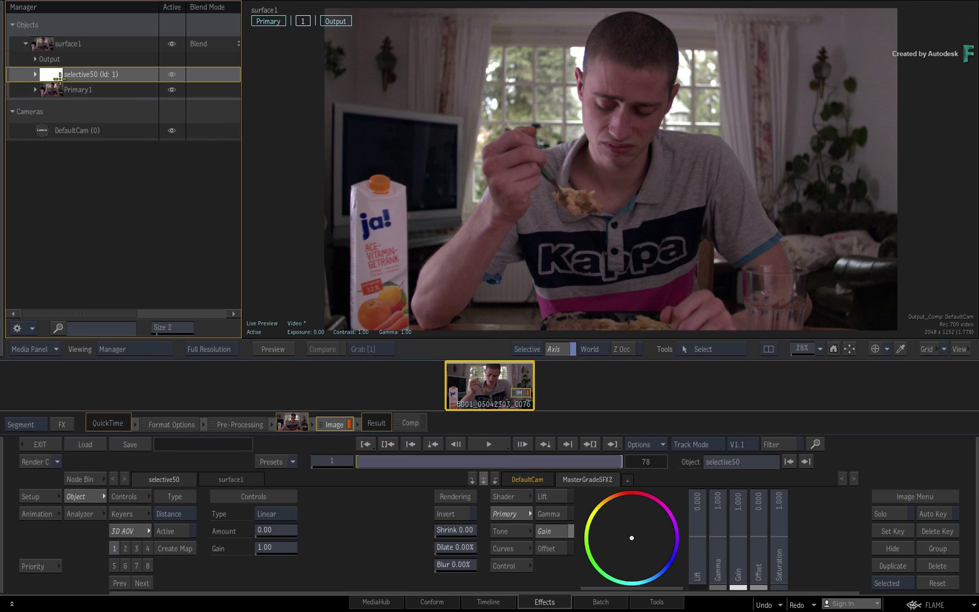
{"action": "key", "text": "ctrl+z"}
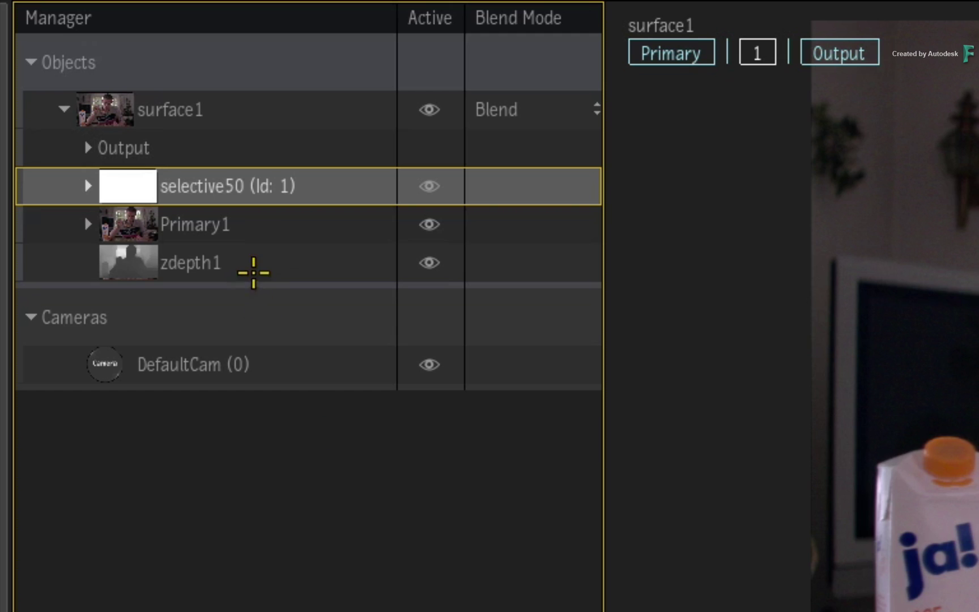
Show the zdepth1 map in the Object Viewer and scrub through its frames
{"action": "left_click", "coordinate": [254, 269]}
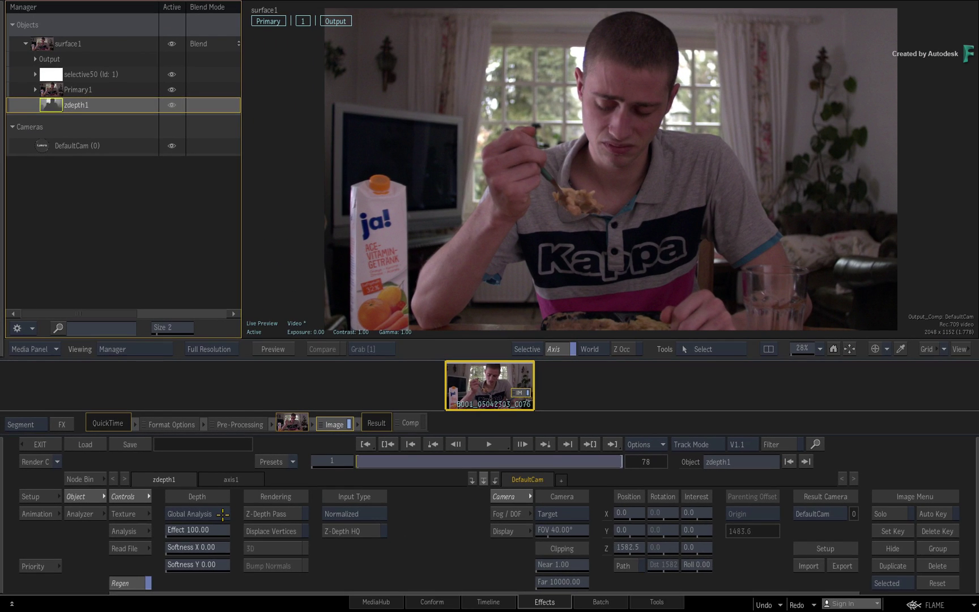
{"action": "key", "text": "F8"}
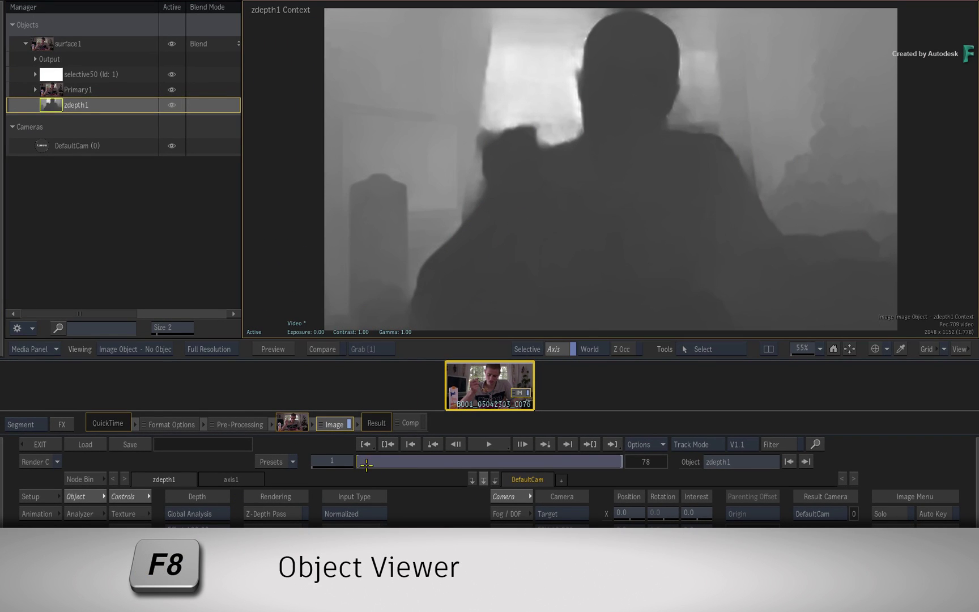
{"action": "left_click_drag", "start_coordinate": [363, 463], "coordinate": [225, 483]}
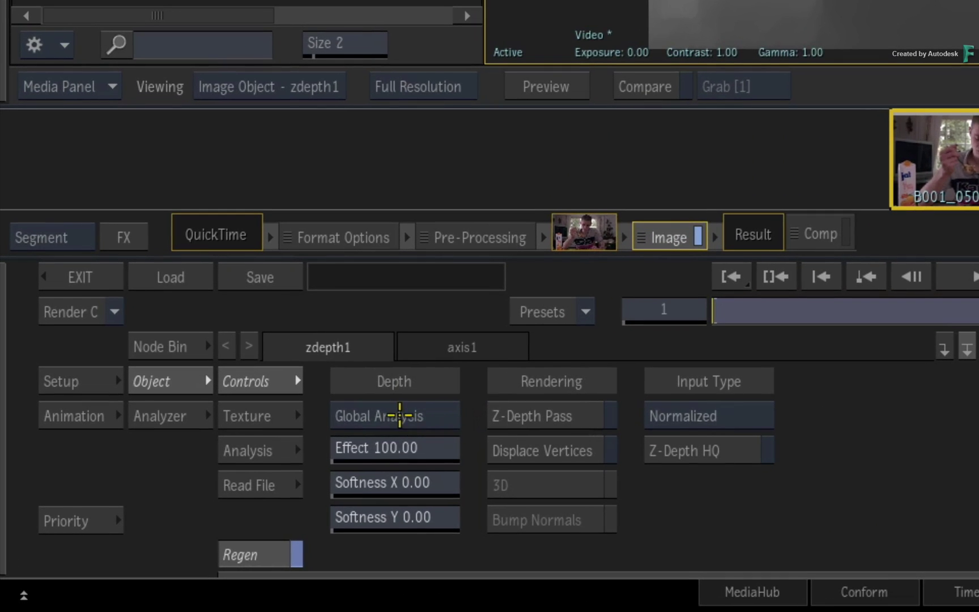
Check the depth source choices of zdepth1, keep Global Analysis, and scrub through the depth map
{"action": "left_click", "coordinate": [208, 514]}
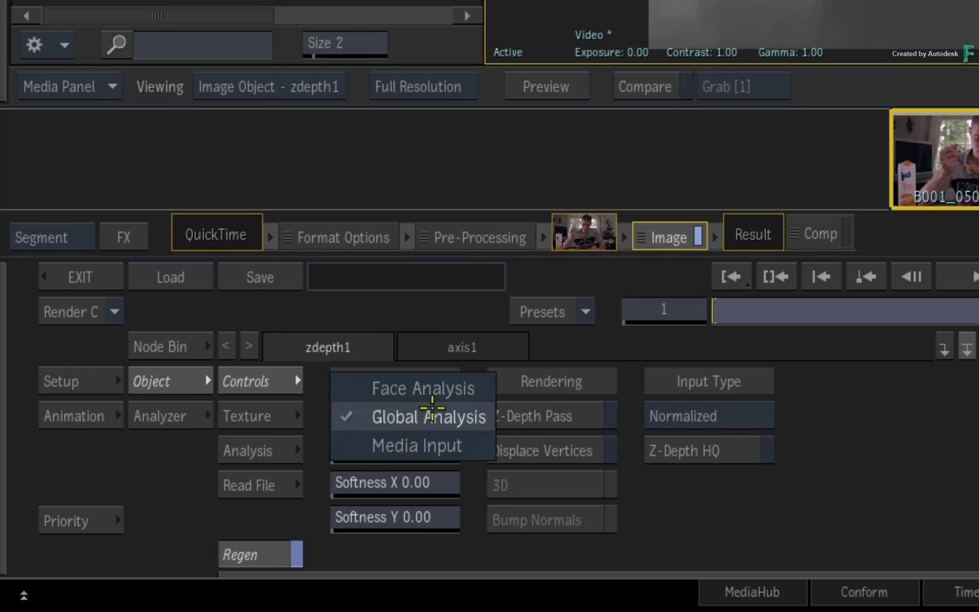
{"action": "left_click", "coordinate": [482, 418]}
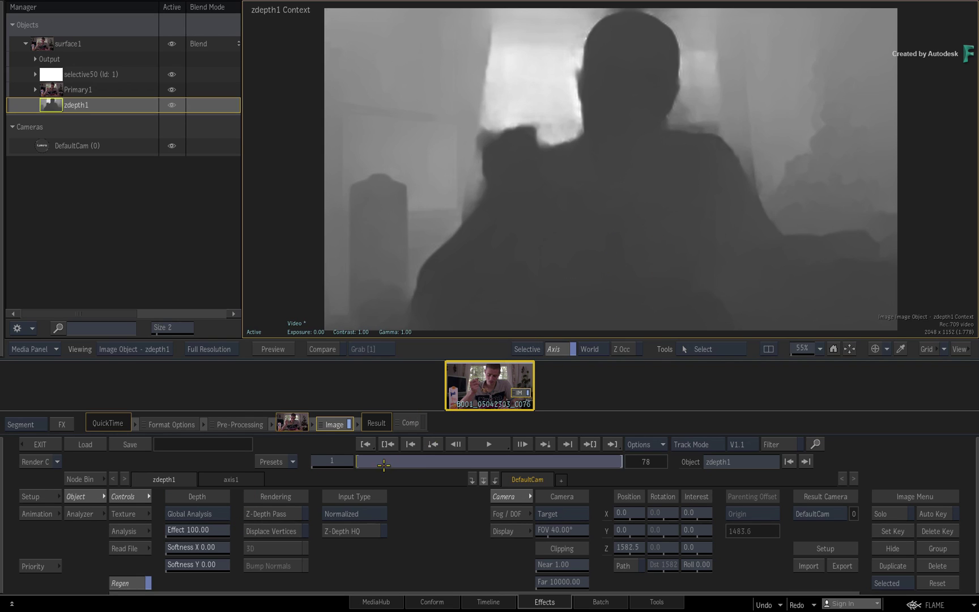
{"action": "left_click_drag", "start_coordinate": [409, 460], "coordinate": [234, 492]}
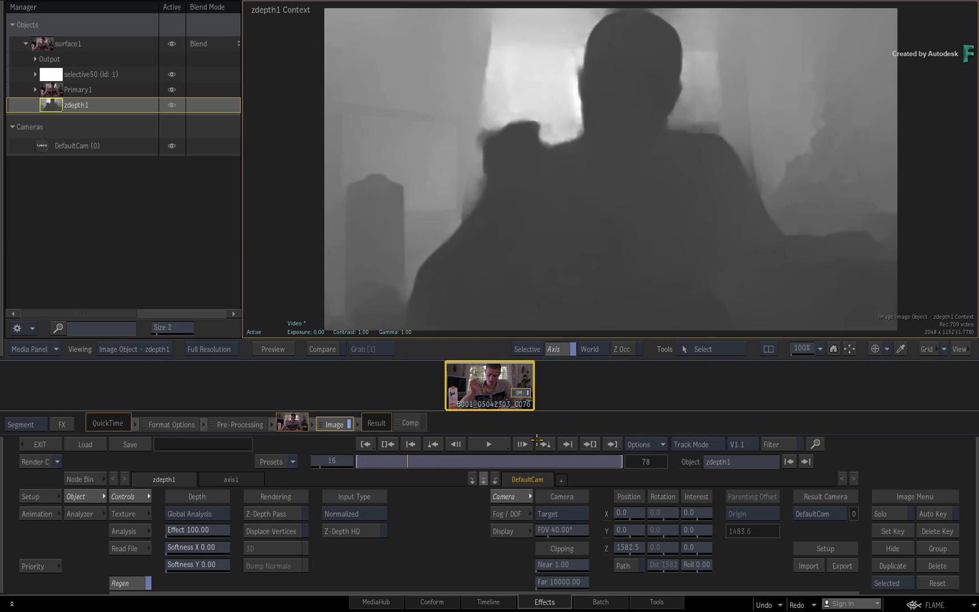
{"action": "left_click_drag", "start_coordinate": [537, 440], "coordinate": [296, 473]}
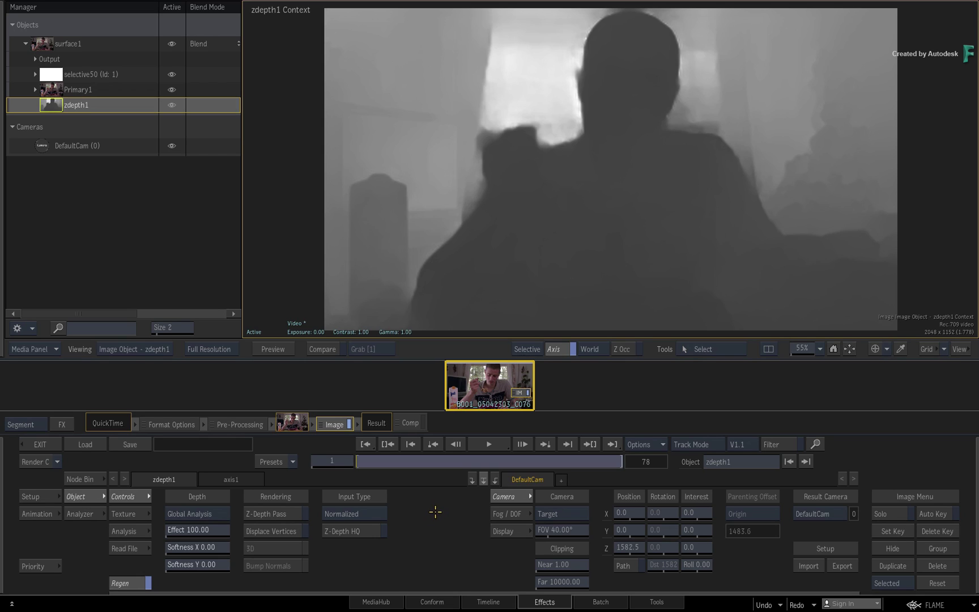
{"action": "left_click_drag", "start_coordinate": [364, 464], "coordinate": [512, 449]}
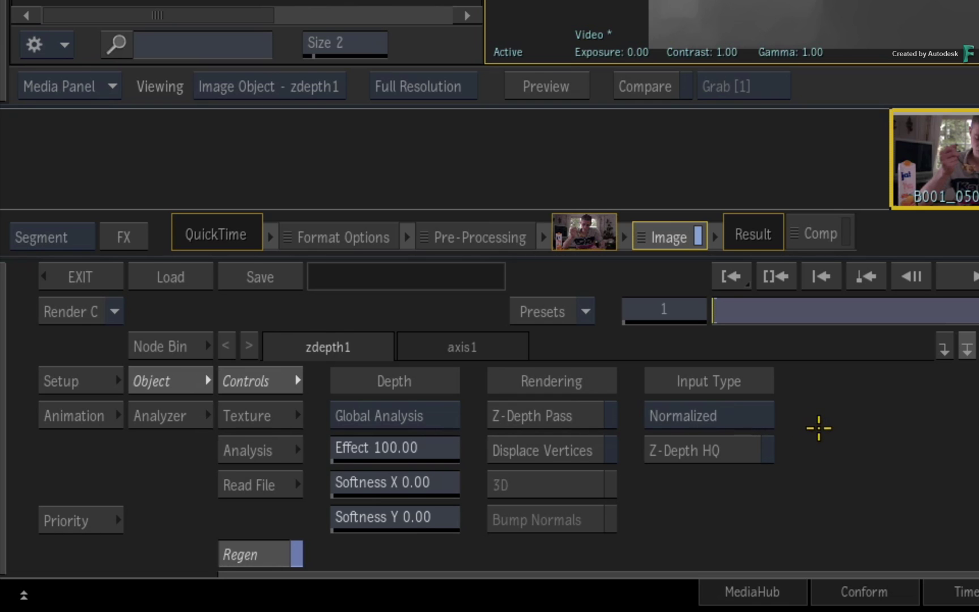
Check the analysis settings of zdepth1 and return to its depth controls
{"action": "left_click", "coordinate": [283, 449]}
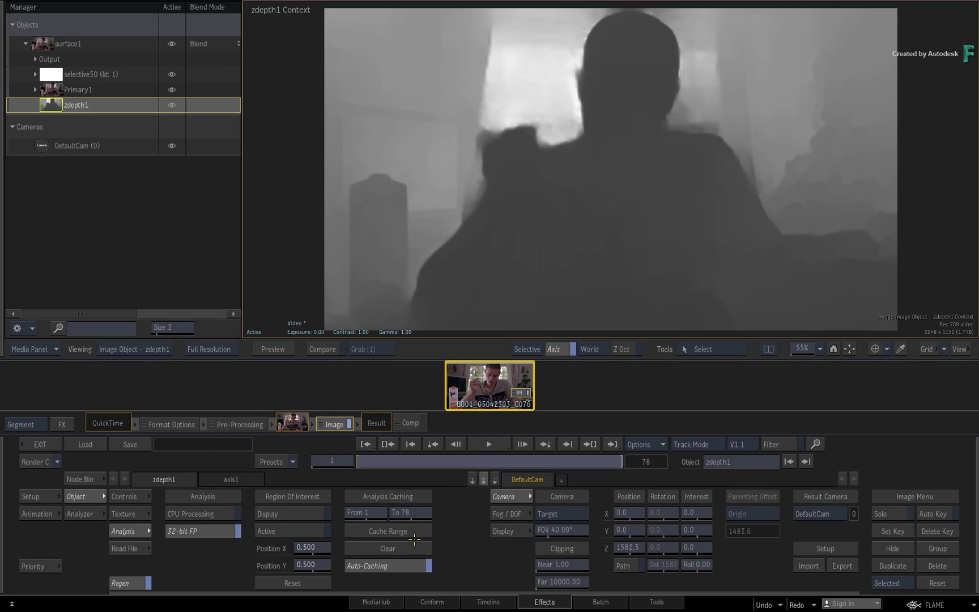
{"action": "left_click", "coordinate": [131, 497]}
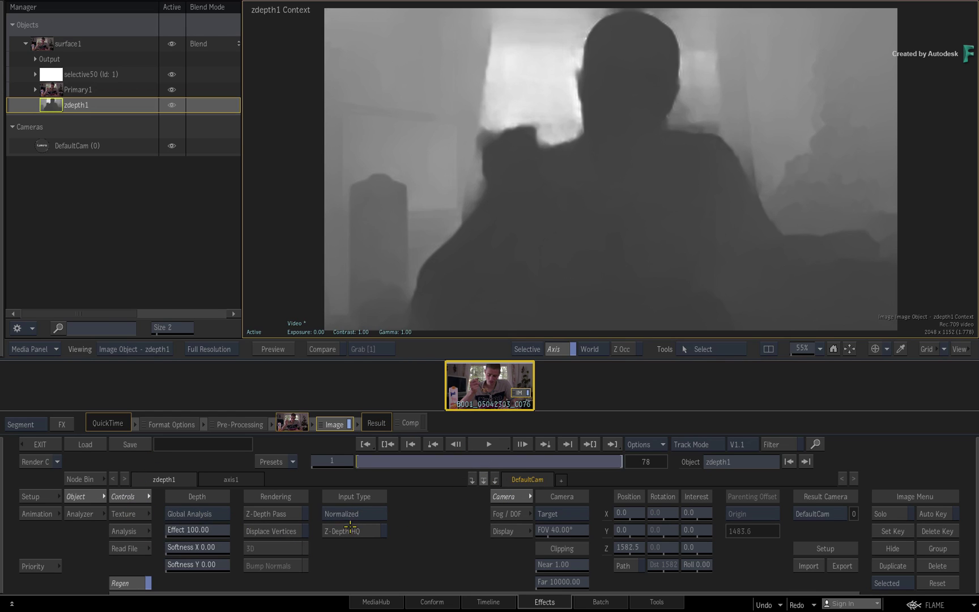
Show the result for selective50 and tint its MasterGrade gain, with gamma at 1.187 and saturation at 0.501
{"action": "left_click", "coordinate": [54, 74]}
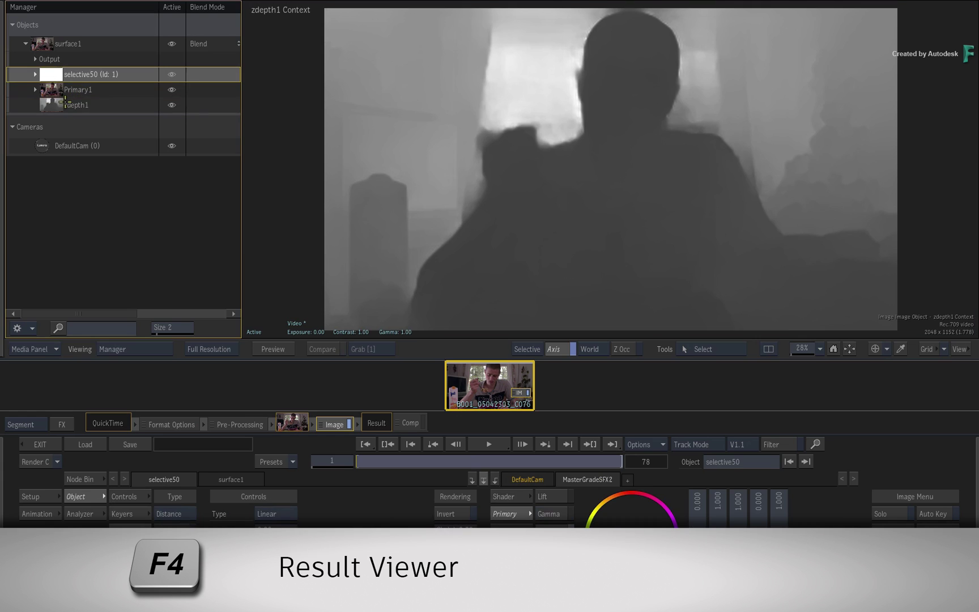
{"action": "key", "text": "F4"}
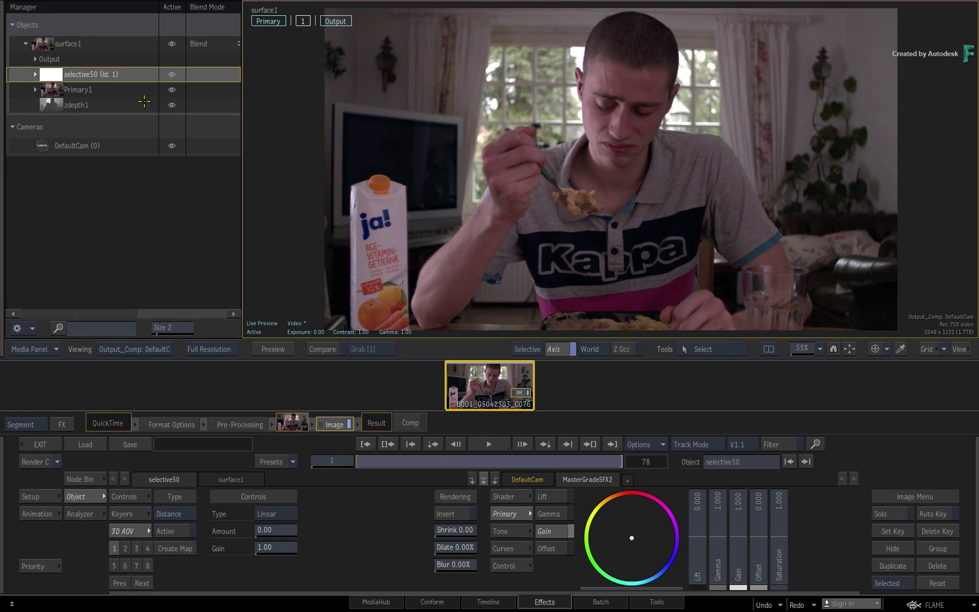
{"action": "left_click", "coordinate": [35, 74]}
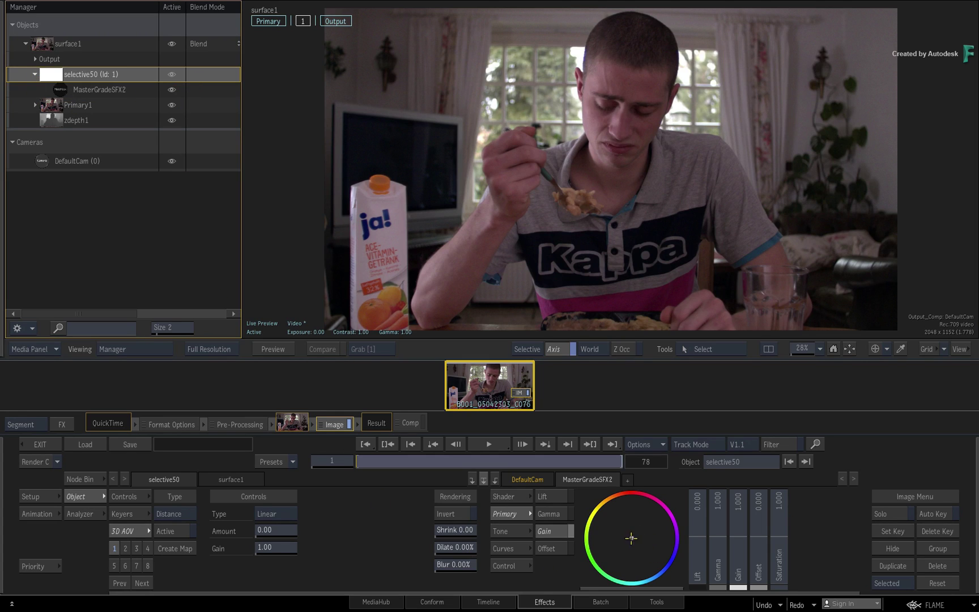
{"action": "left_click_drag", "start_coordinate": [631, 571], "coordinate": [636, 609]}
{"action": "left_click_drag", "start_coordinate": [718, 542], "coordinate": [718, 501]}
{"action": "left_click_drag", "start_coordinate": [782, 540], "coordinate": [741, 542]}
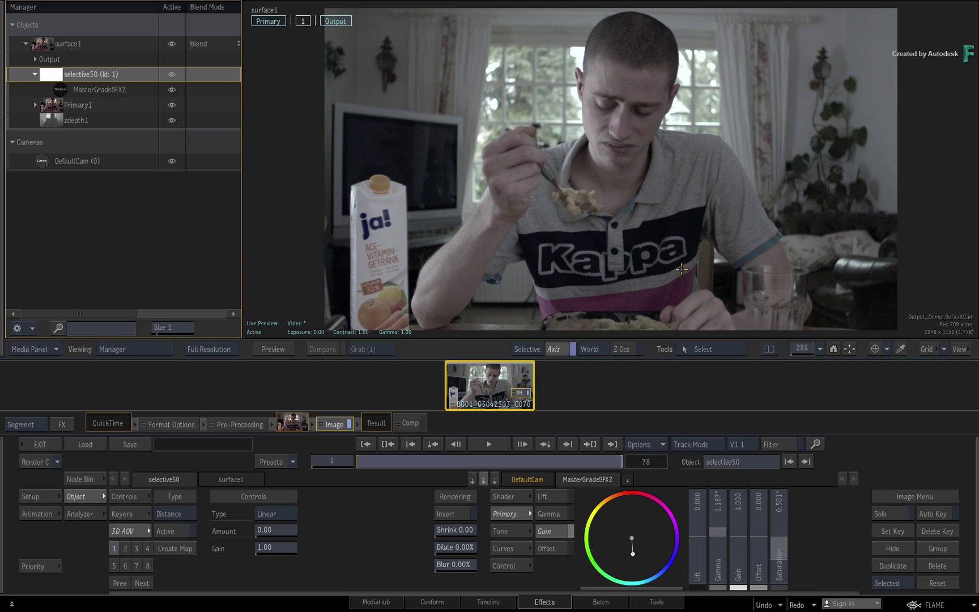
{"action": "left_click", "coordinate": [661, 245]}
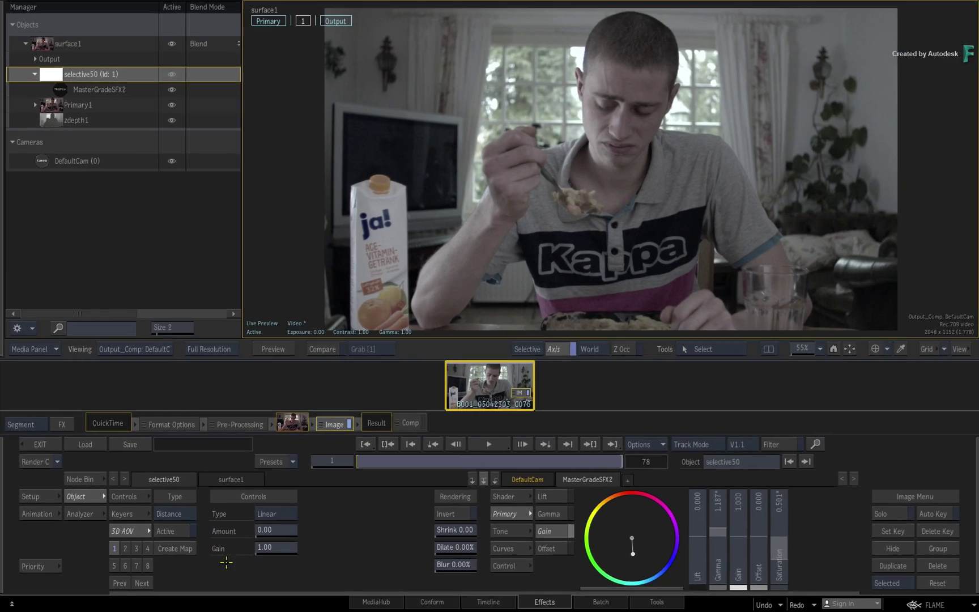
Activate the 3D AOV Distance key with Amount 2.04 and Gain 2.85 while viewing the selective50 matte
{"action": "mouse_move", "coordinate": [276, 530]}
{"action": "left_mouse_down"}
{"action": "mouse_move", "coordinate": [368, 519]}
{"action": "mouse_move", "coordinate": [281, 531]}
{"action": "left_mouse_up"}
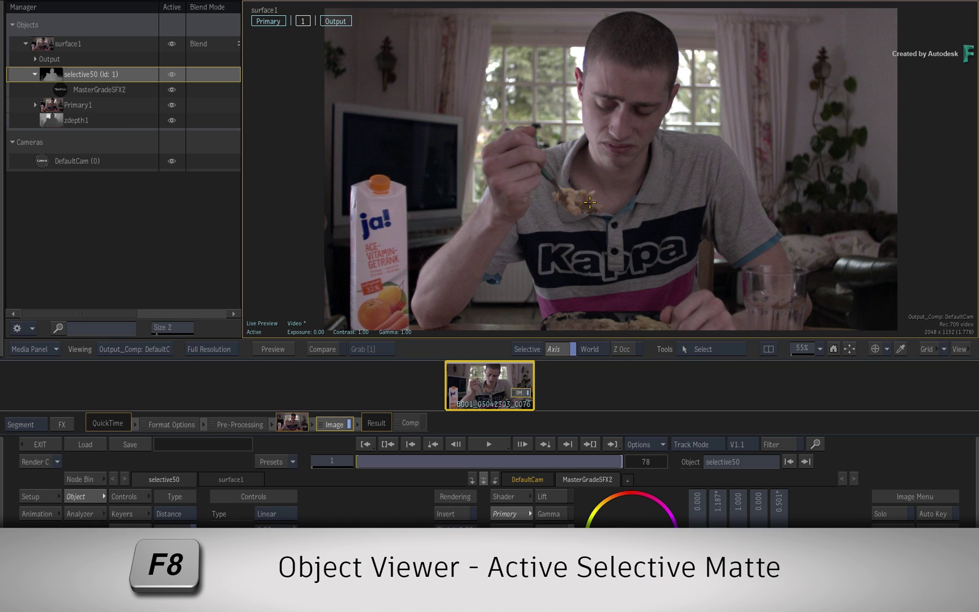
{"action": "key", "text": "F8"}
{"action": "left_click_drag", "start_coordinate": [277, 531], "coordinate": [289, 512]}
Try Quadratic and the other falloff types for the Distance key, and return the type to Linear
{"action": "left_click", "coordinate": [289, 511]}
{"action": "left_click", "coordinate": [290, 510]}
{"action": "left_click", "coordinate": [289, 511]}
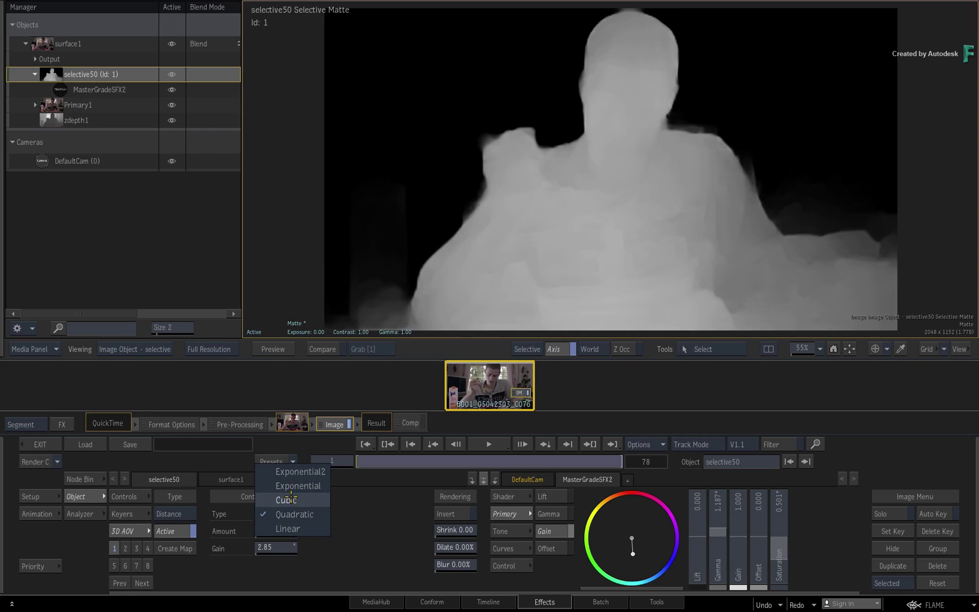
{"action": "left_click", "coordinate": [288, 503]}
{"action": "left_click", "coordinate": [286, 507]}
{"action": "left_click", "coordinate": [292, 545]}
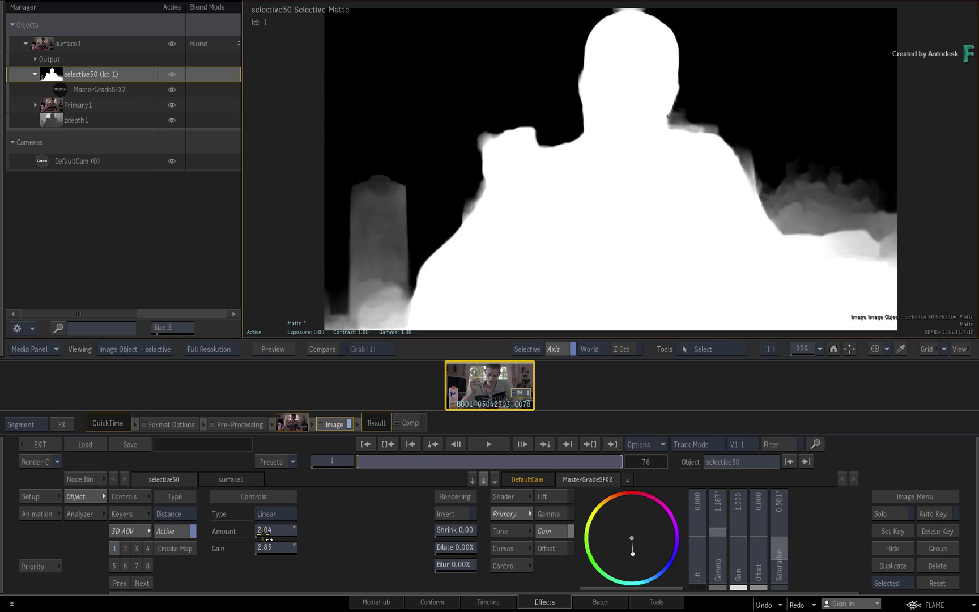
Switch the 3D AOV key to Near/Far and set Far to 4025.00 and Gain to 1.41
{"action": "left_click", "coordinate": [191, 512]}
{"action": "left_click", "coordinate": [189, 528]}
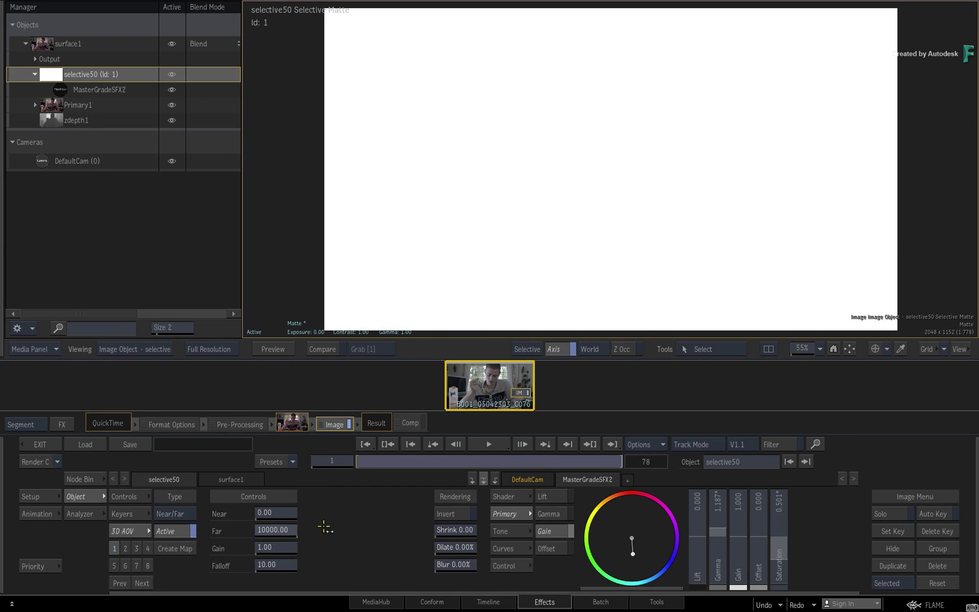
{"action": "left_click_drag", "start_coordinate": [324, 527], "coordinate": [250, 504]}
{"action": "left_click_drag", "start_coordinate": [278, 545], "coordinate": [311, 547]}
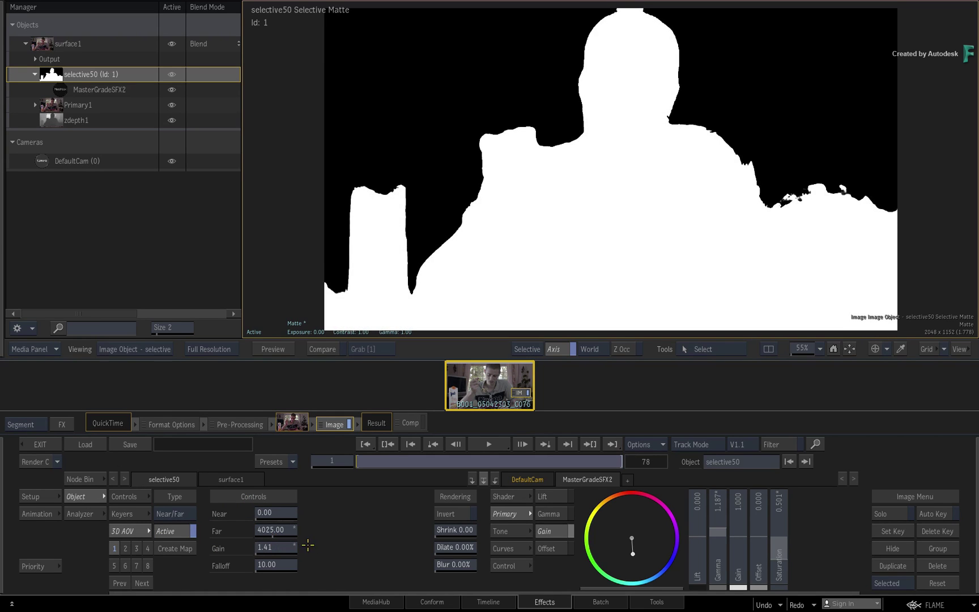
Try the Range type for the 3D AOV key and switch back to Near/Far
{"action": "left_click", "coordinate": [175, 514]}
{"action": "left_click", "coordinate": [175, 485]}
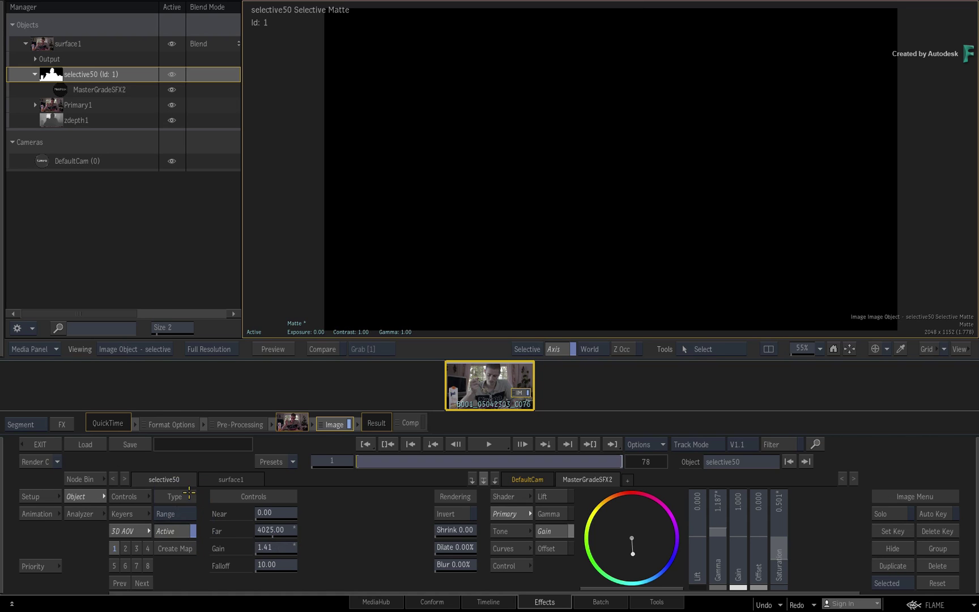
{"action": "left_click_drag", "start_coordinate": [275, 514], "coordinate": [195, 520]}
{"action": "left_click", "coordinate": [195, 520]}
{"action": "left_click", "coordinate": [180, 543]}
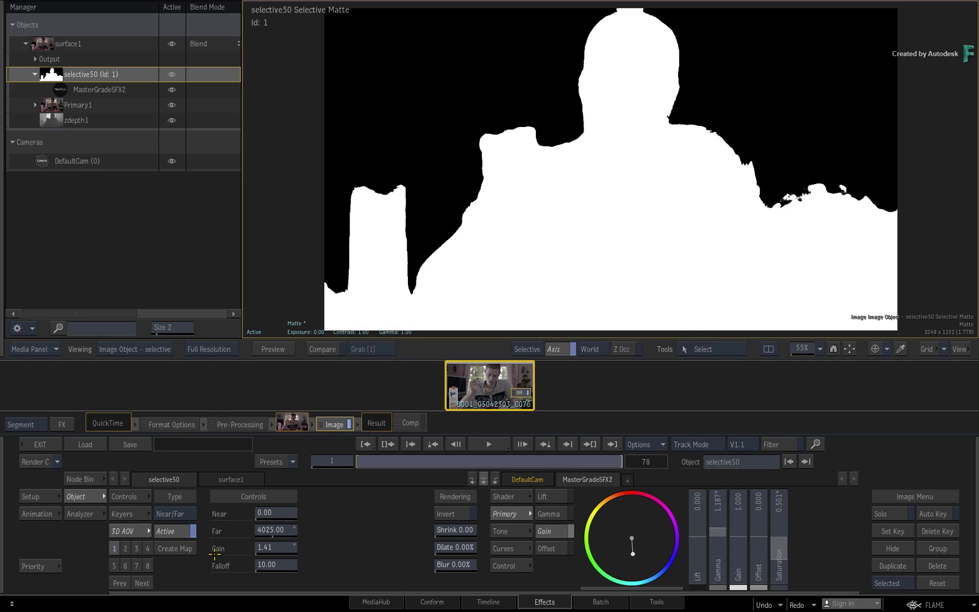
Refine the Near/Far key on the graded result by setting Gain to 1.00 and Far to 3596.00
{"action": "key", "text": "F4"}
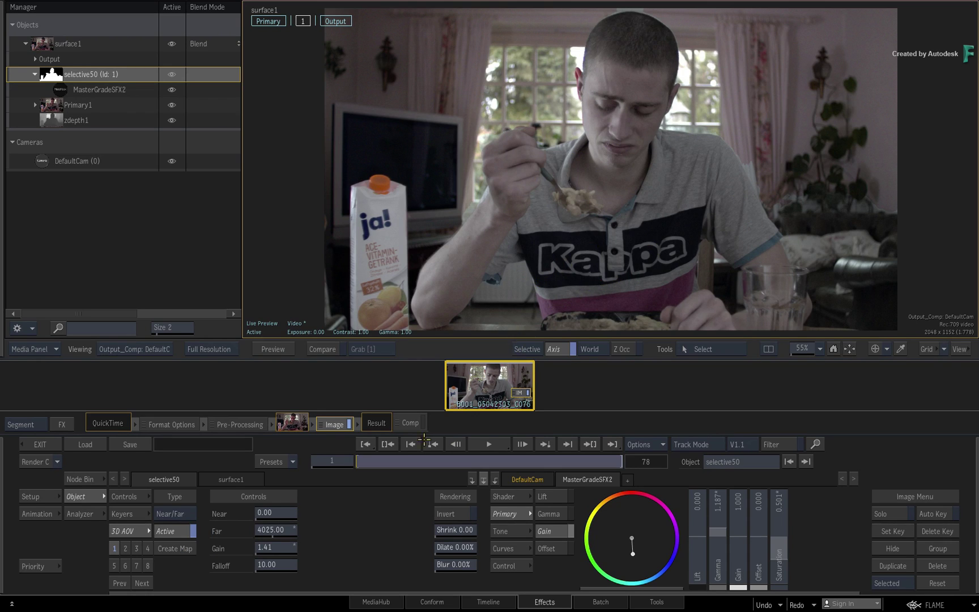
{"action": "key", "text": "space"}
{"action": "left_click_drag", "start_coordinate": [373, 456], "coordinate": [272, 475]}
{"action": "left_click", "coordinate": [276, 547]}
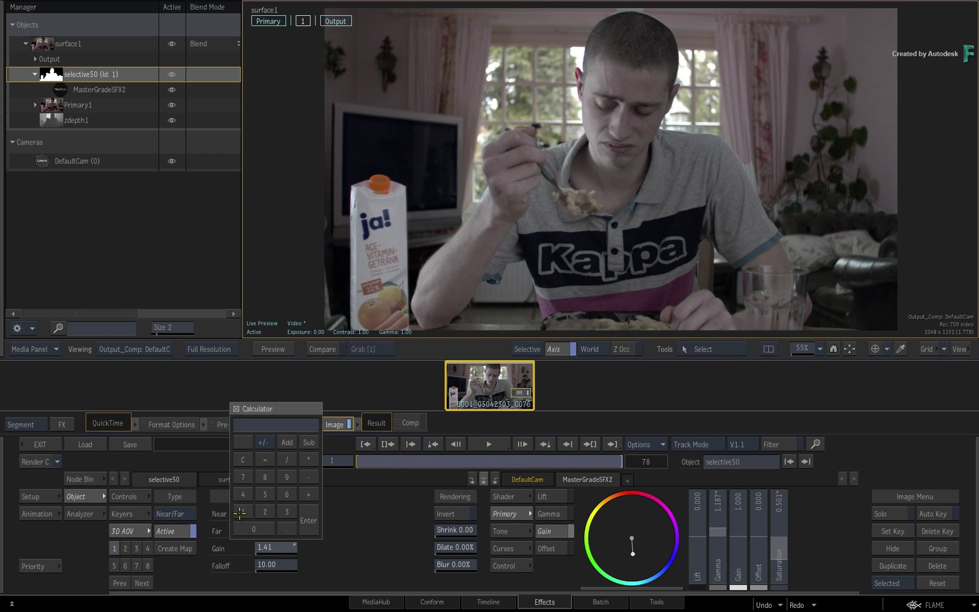
{"action": "left_click", "coordinate": [303, 529]}
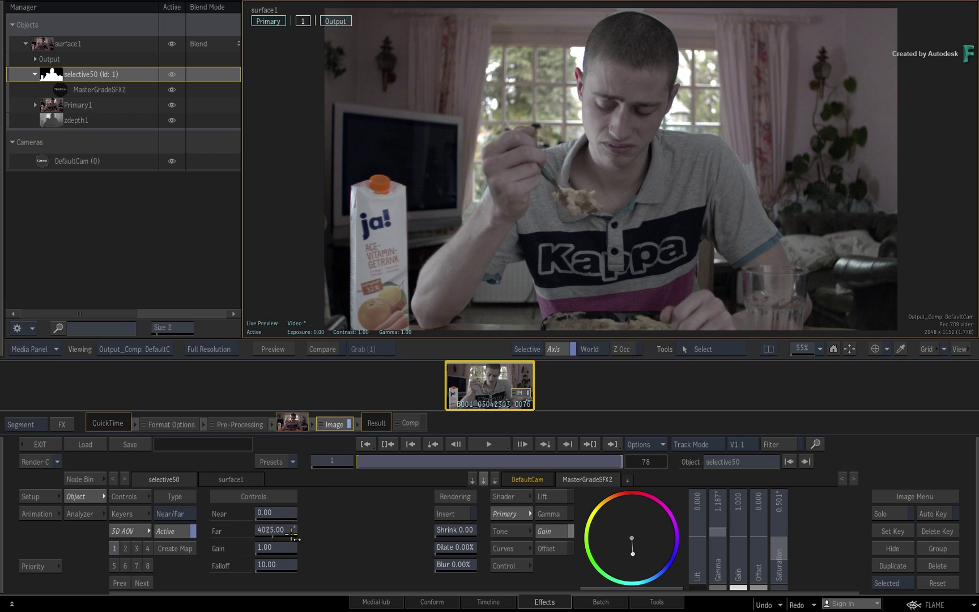
{"action": "left_click_drag", "start_coordinate": [282, 532], "coordinate": [120, 527]}
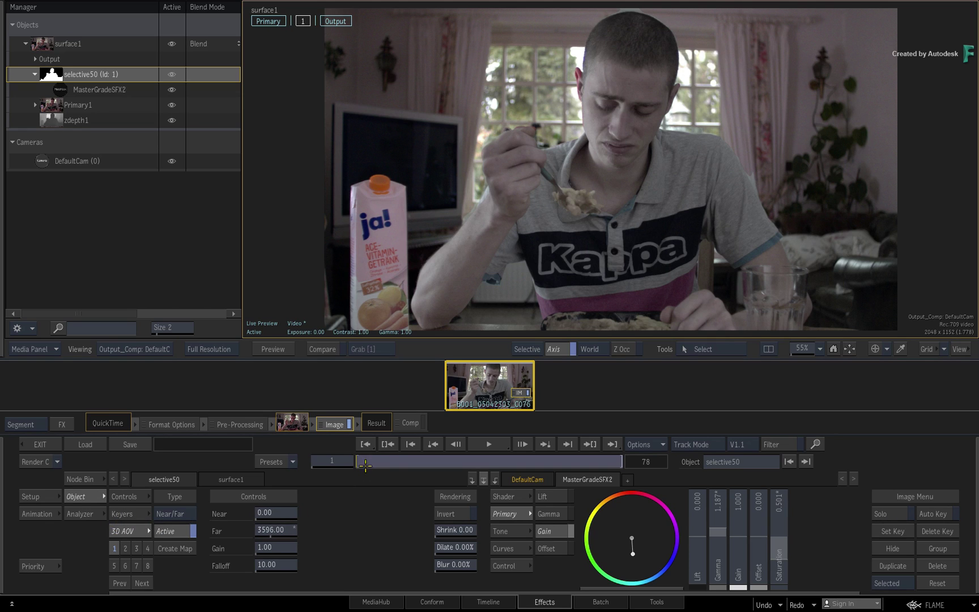
{"action": "left_click_drag", "start_coordinate": [365, 465], "coordinate": [273, 498]}
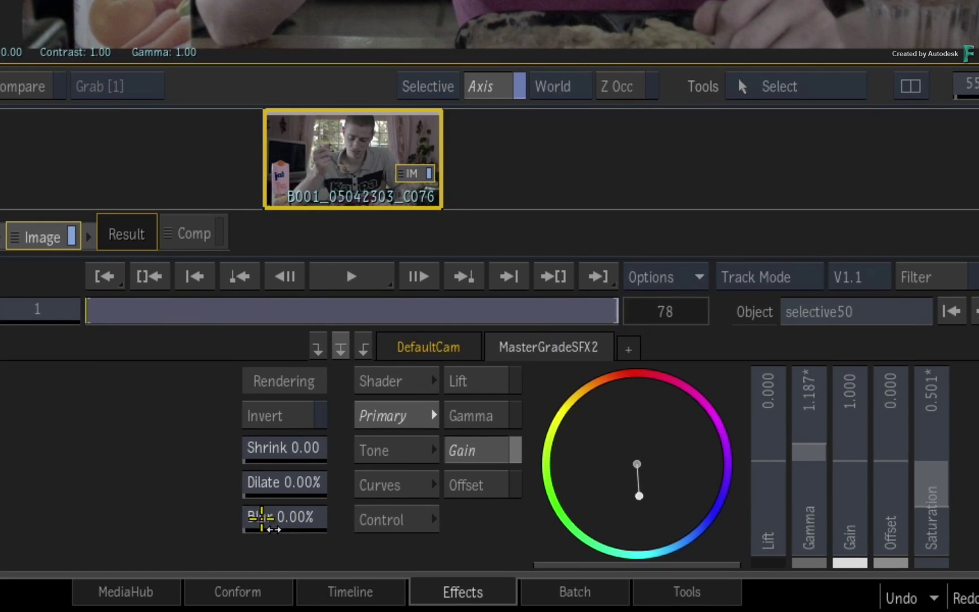
Blur the selective50 matte by 11.11% and scrub through the clip to review the edges
{"action": "left_click_drag", "start_coordinate": [444, 565], "coordinate": [495, 560]}
{"action": "left_click_drag", "start_coordinate": [369, 514], "coordinate": [872, 458]}
{"action": "left_click_drag", "start_coordinate": [169, 327], "coordinate": [606, 327]}
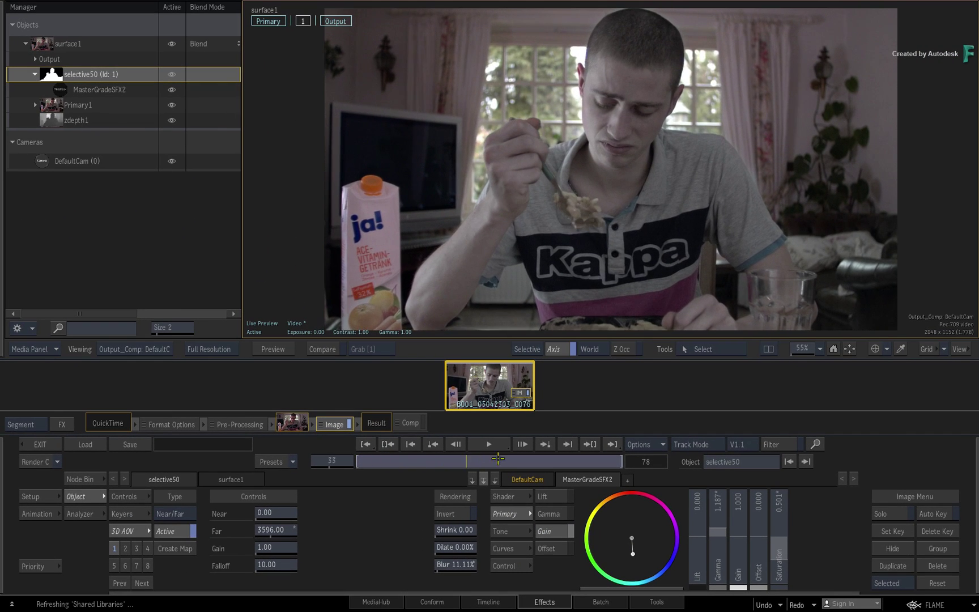
{"action": "left_click_drag", "start_coordinate": [615, 462], "coordinate": [231, 477]}
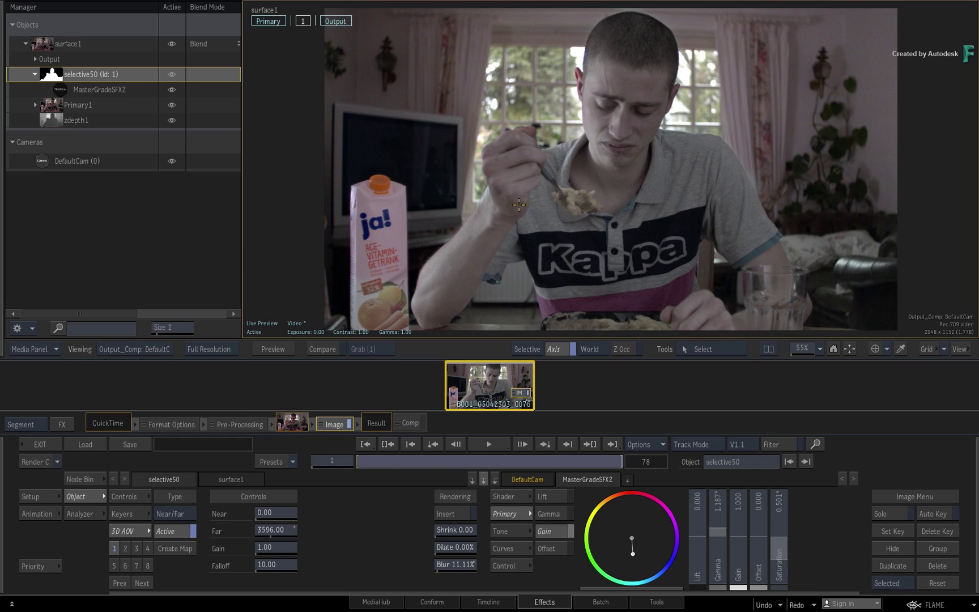
Compare the selective50 matte with the graded result and check the result from the last frame back to the first
{"action": "key", "text": "F8"}
{"action": "key", "text": "F4"}
{"action": "key", "text": "F3"}
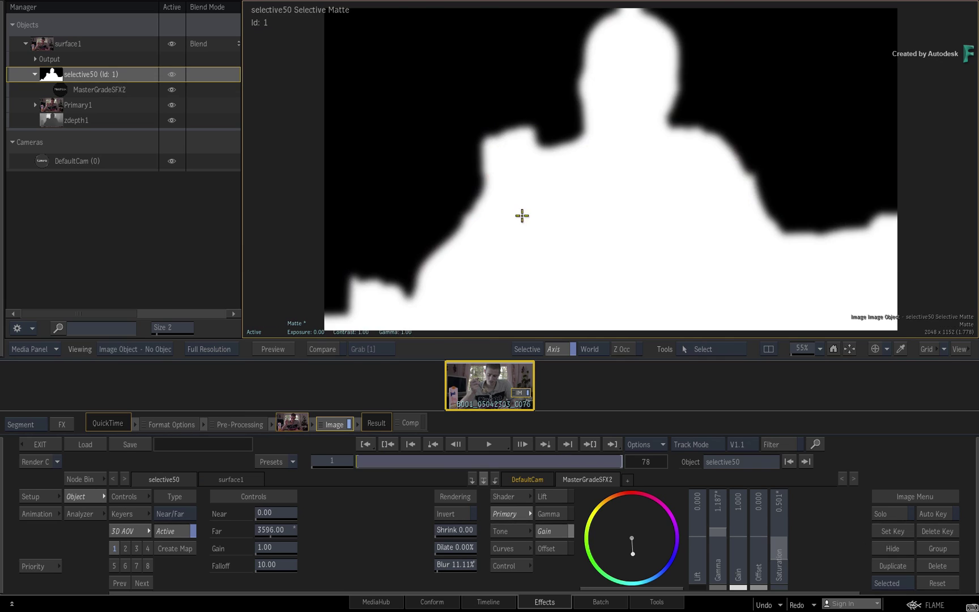
{"action": "key", "text": "F4"}
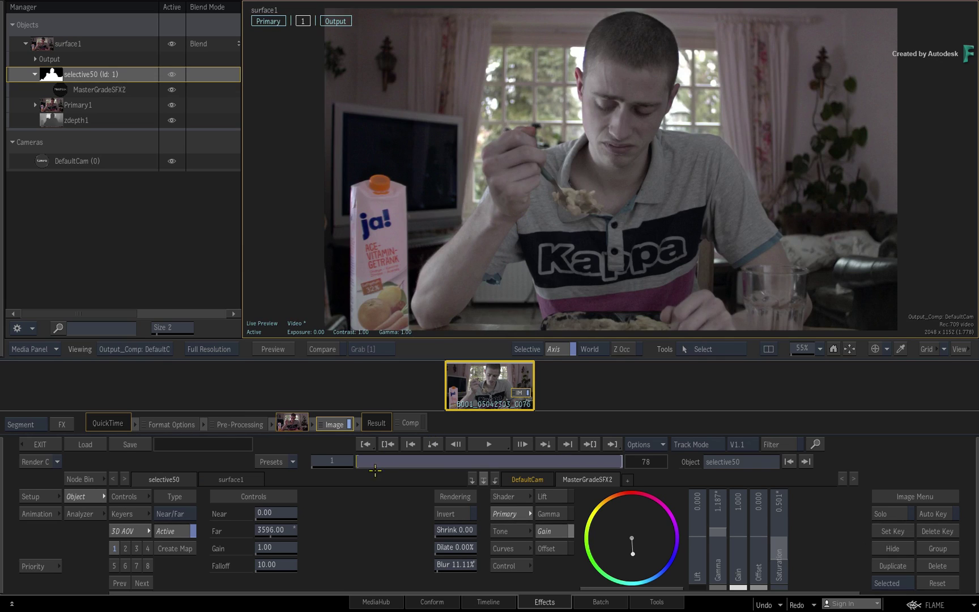
{"action": "left_click", "coordinate": [592, 445]}
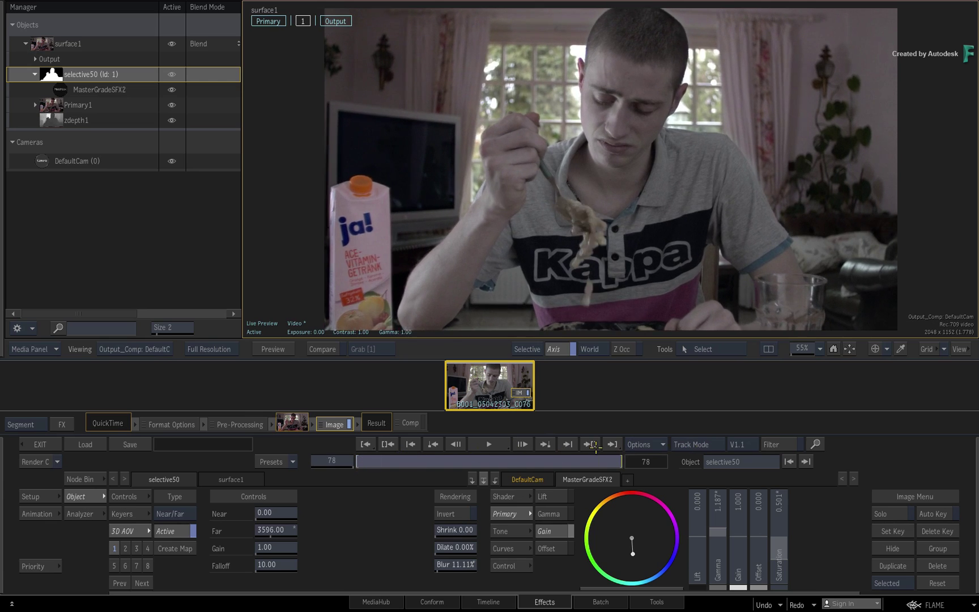
{"action": "left_click_drag", "start_coordinate": [595, 460], "coordinate": [201, 461]}
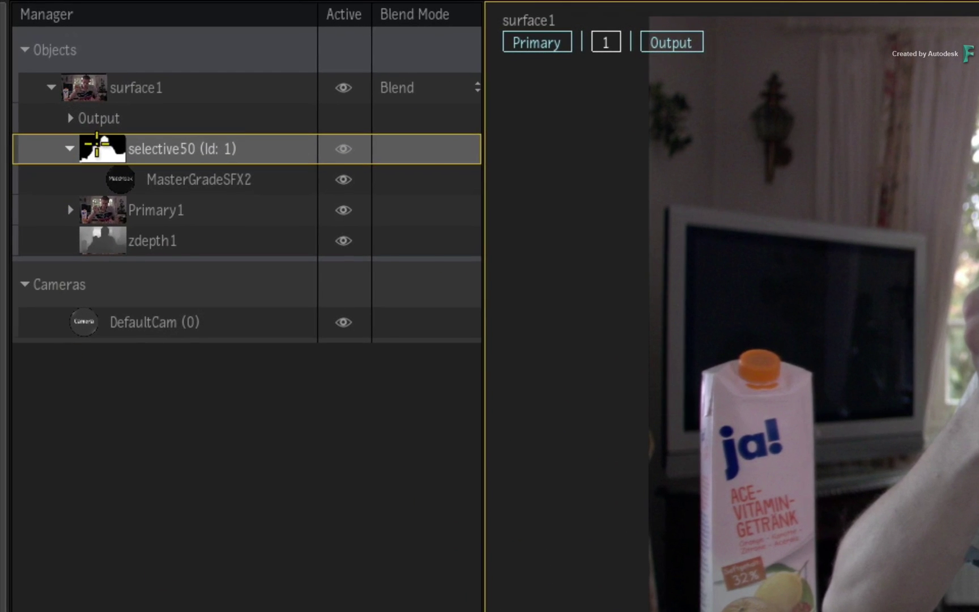
Add a Rectangle (Centroid Axis) GMask link to selective50 and draw it around the juice carton
{"action": "right_click", "coordinate": [97, 145]}
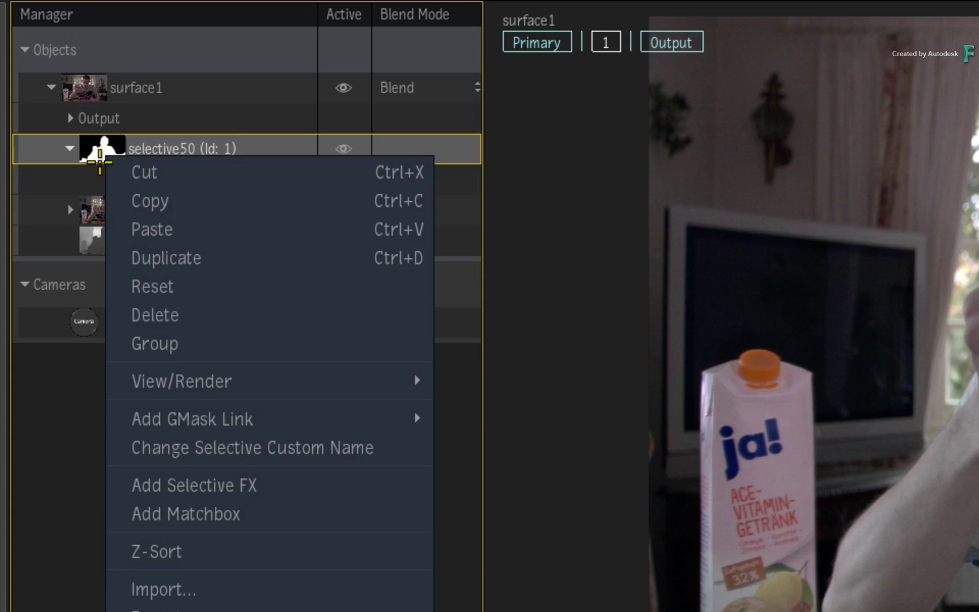
{"action": "mouse_move", "coordinate": [271, 416]}
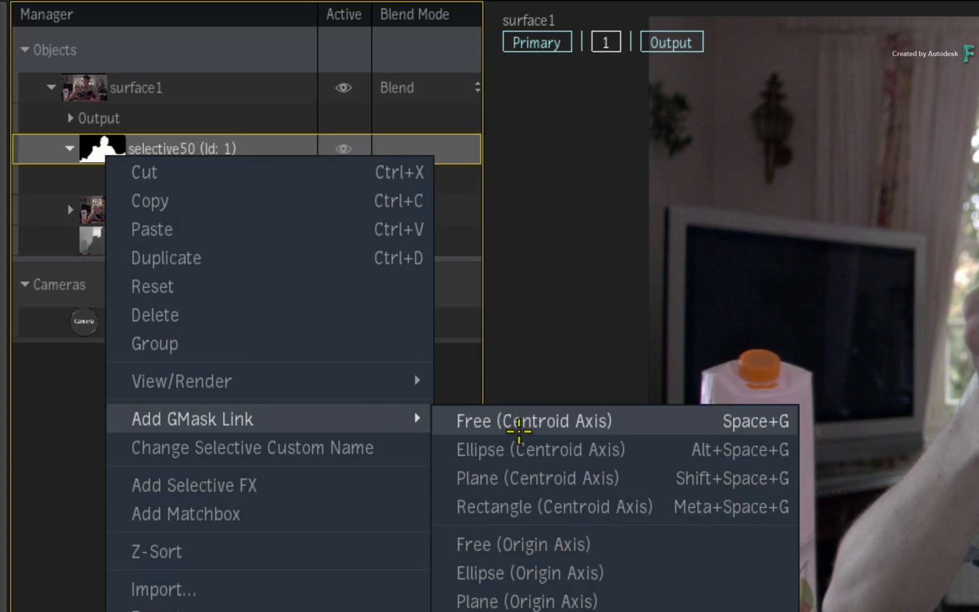
{"action": "left_click", "coordinate": [530, 513]}
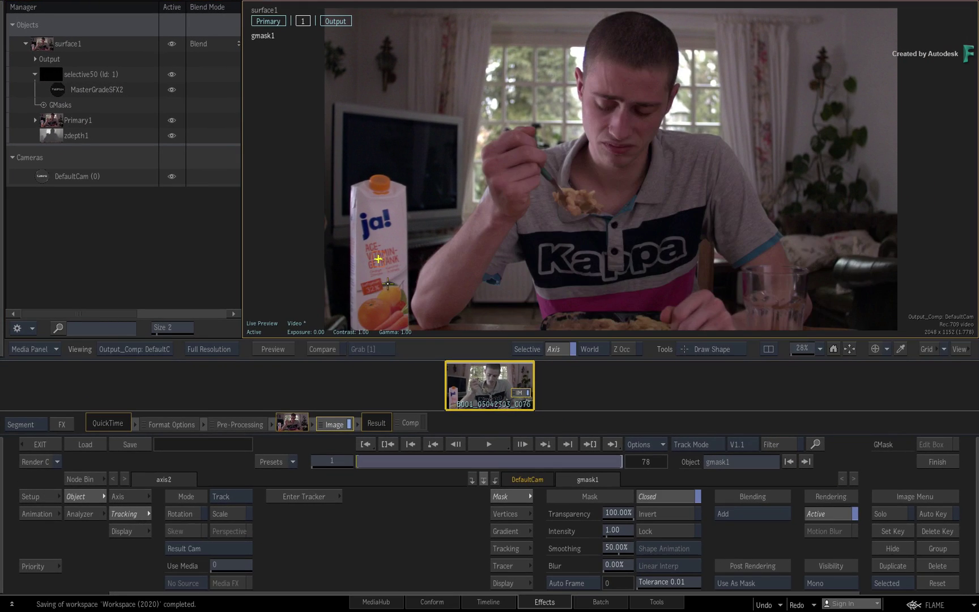
{"action": "left_click_drag", "start_coordinate": [387, 284], "coordinate": [412, 350]}
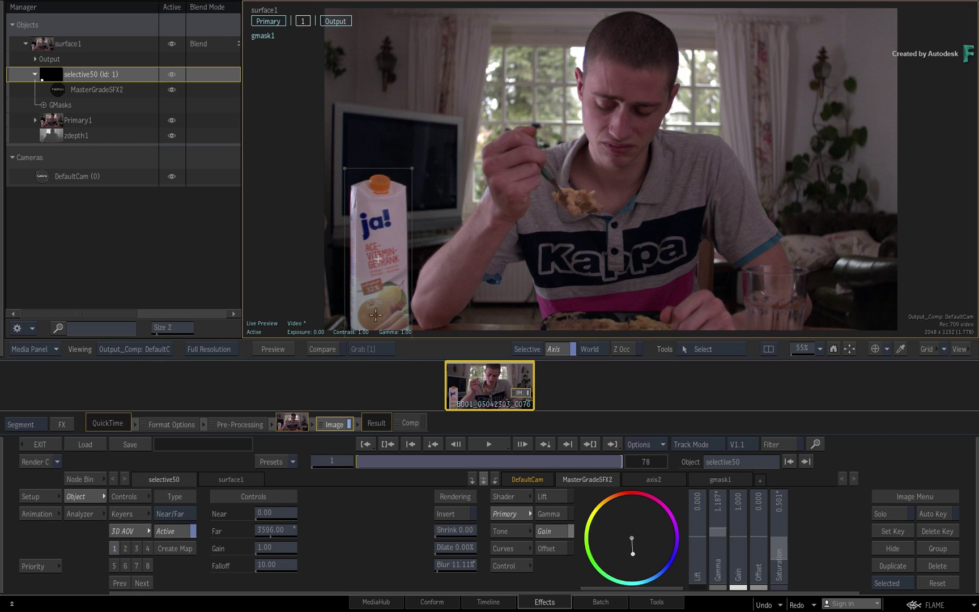
View the selective50 matte and turn on GMask Invert to exclude the juice carton from the selective
{"action": "key", "text": "F8"}
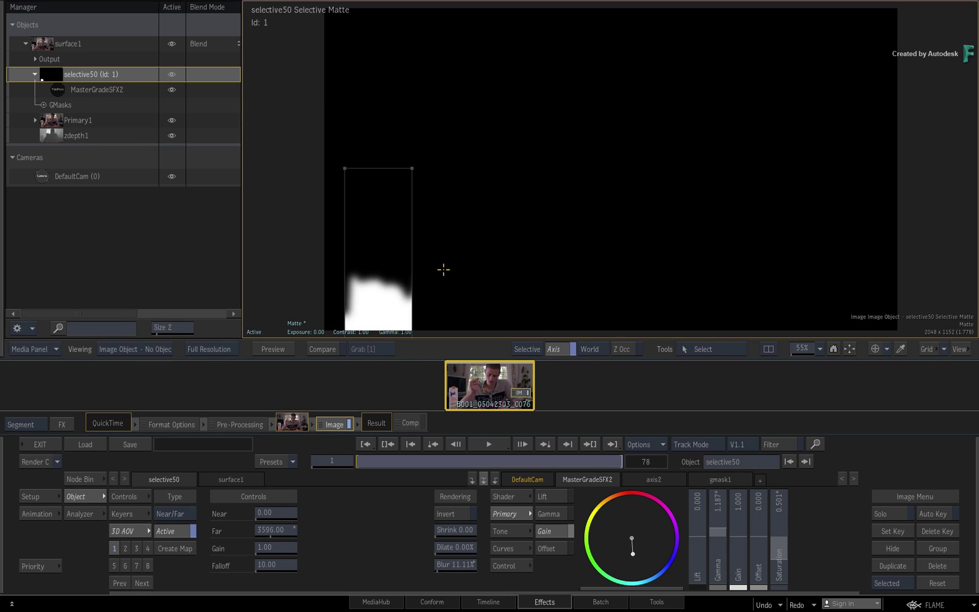
{"action": "left_click", "coordinate": [140, 496]}
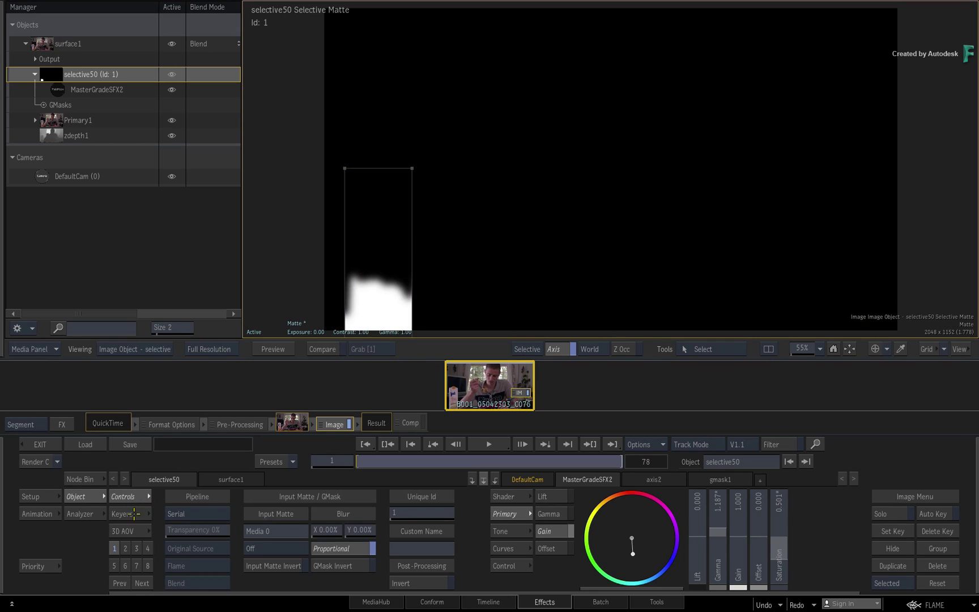
{"action": "left_click", "coordinate": [348, 565]}
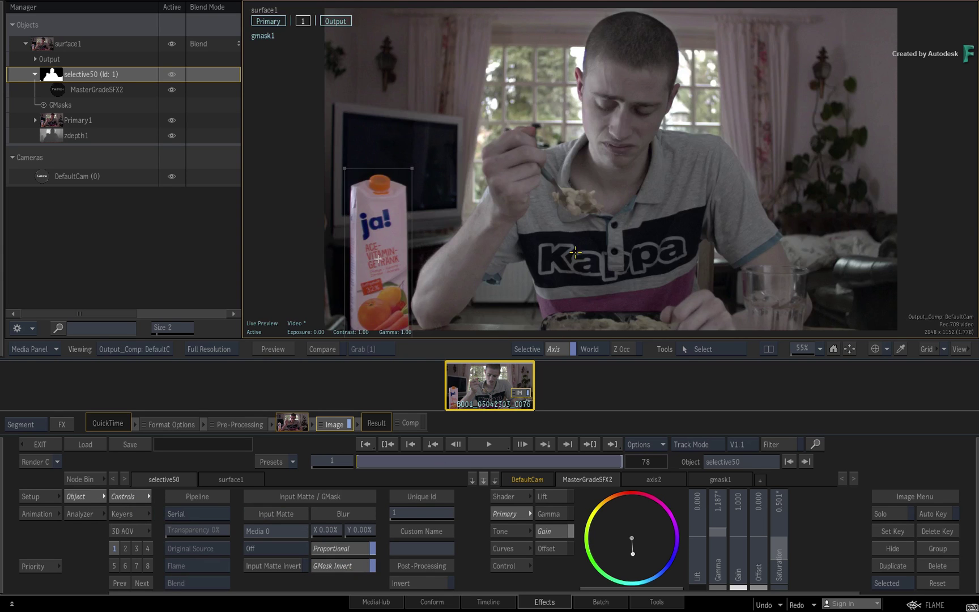
Select gmask1 under selective50's GMasks and set its axis tracking to Planar
{"action": "key", "text": "F1"}
{"action": "left_click", "coordinate": [43, 105]}
{"action": "left_click", "coordinate": [68, 120]}
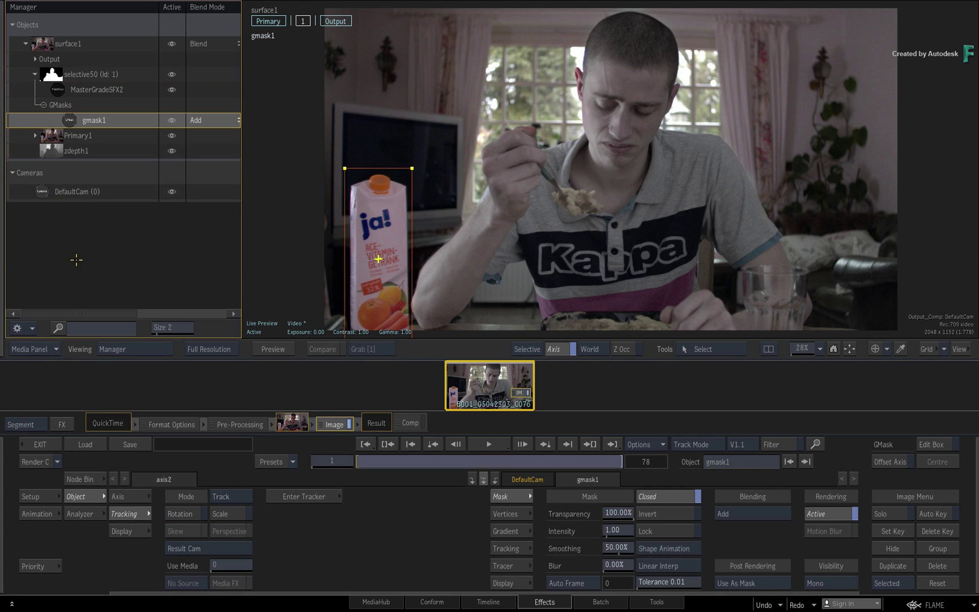
{"action": "left_click", "coordinate": [245, 502]}
{"action": "left_click", "coordinate": [240, 533]}
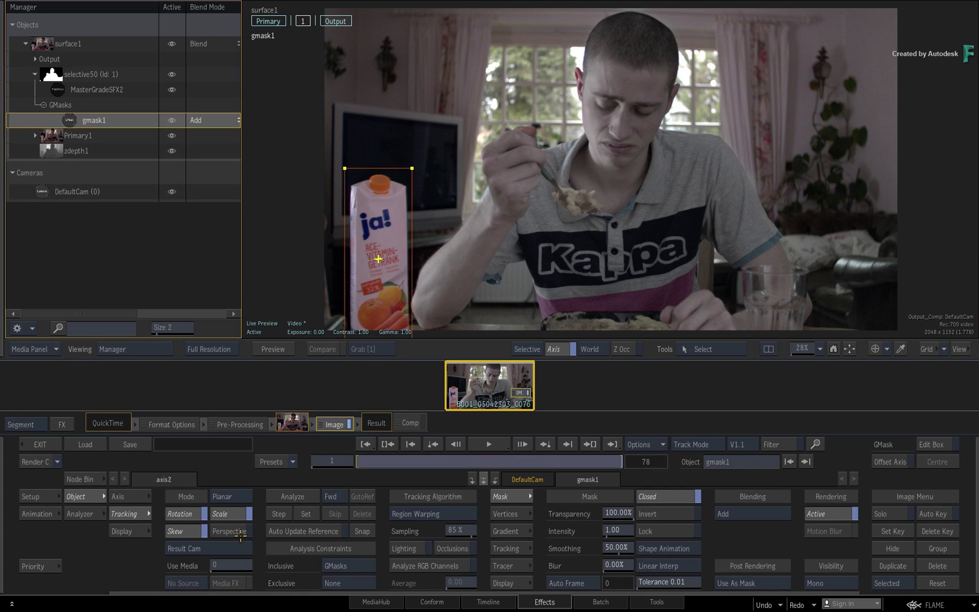
Track the juice carton mask forward with Auto Update Reference on, and scrub back to check the track
{"action": "left_click", "coordinate": [335, 532]}
{"action": "left_click", "coordinate": [301, 499]}
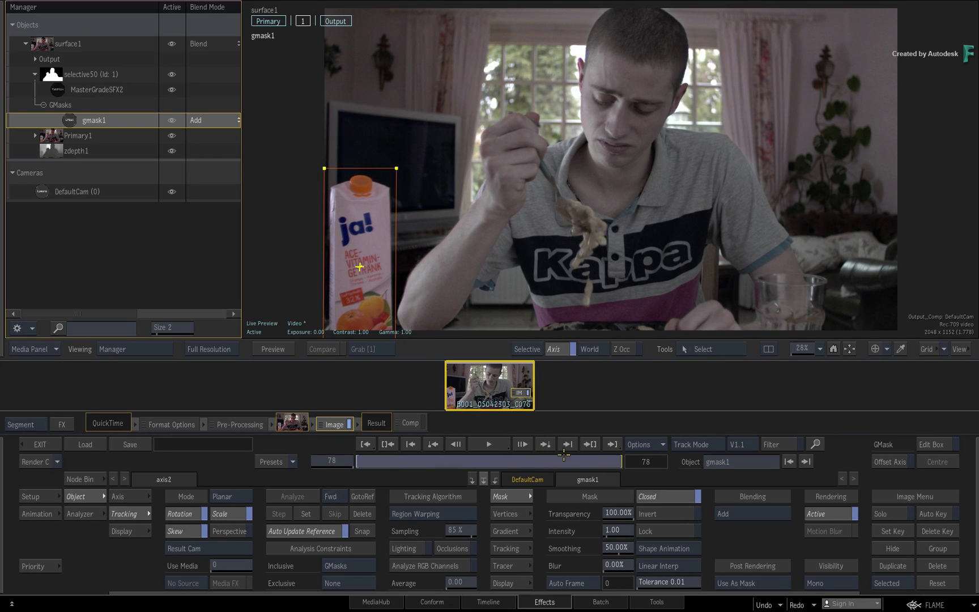
{"action": "left_click_drag", "start_coordinate": [569, 459], "coordinate": [285, 459]}
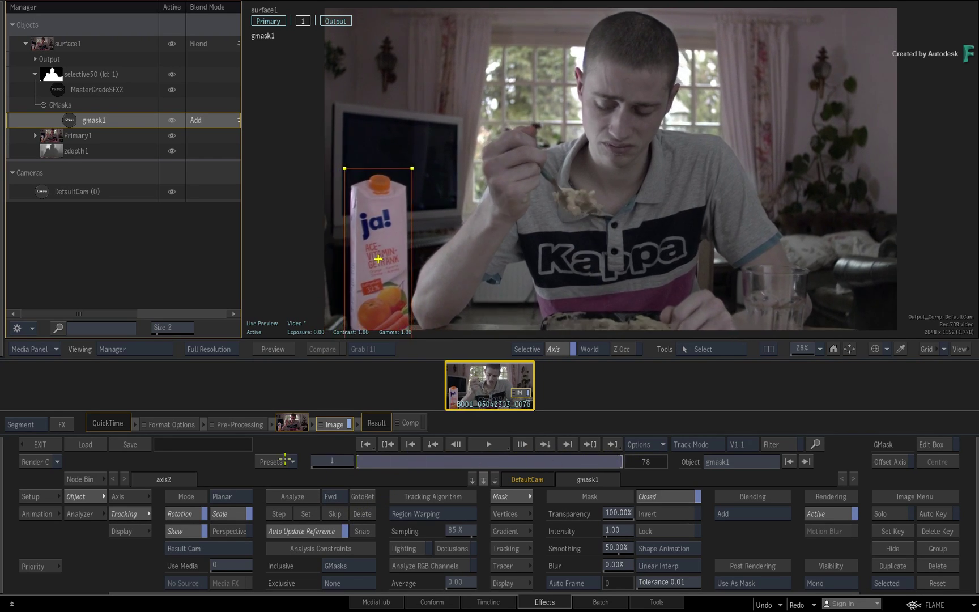
Select selective50 and scrub through the shot to check the grade with the juice carton masked out
{"action": "left_click", "coordinate": [86, 74]}
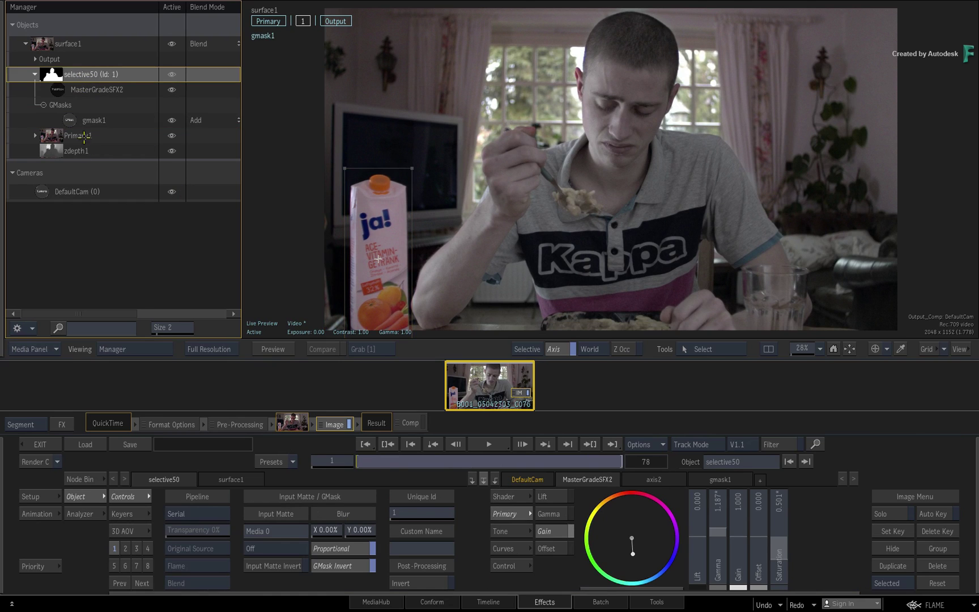
{"action": "left_click_drag", "start_coordinate": [412, 460], "coordinate": [453, 460]}
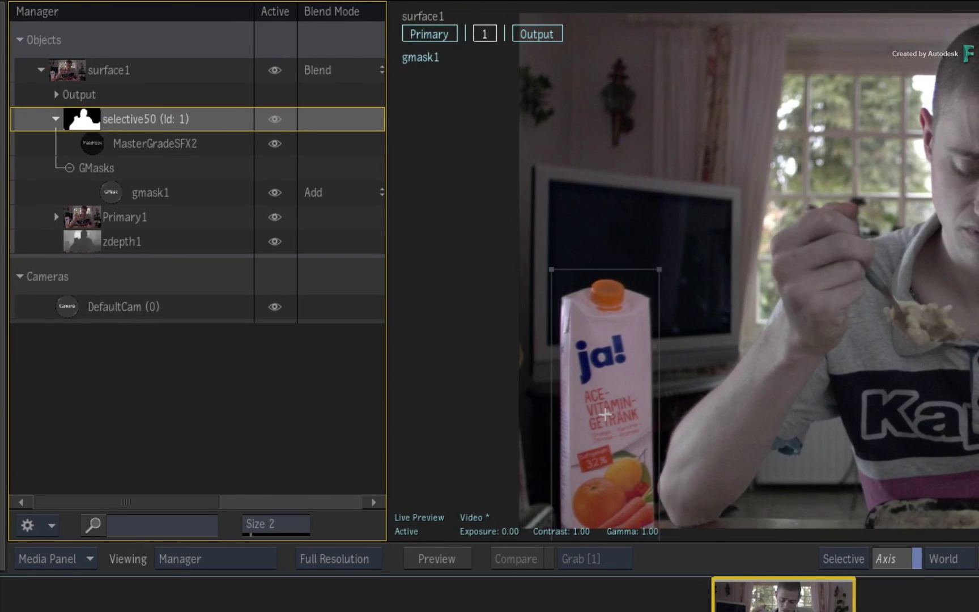
Add a selective with the StingrayBloomSFX shader to surface1 and lower the bloom Threshold to 0.29
{"action": "left_click", "coordinate": [127, 70]}
{"action": "right_click", "coordinate": [128, 70]}
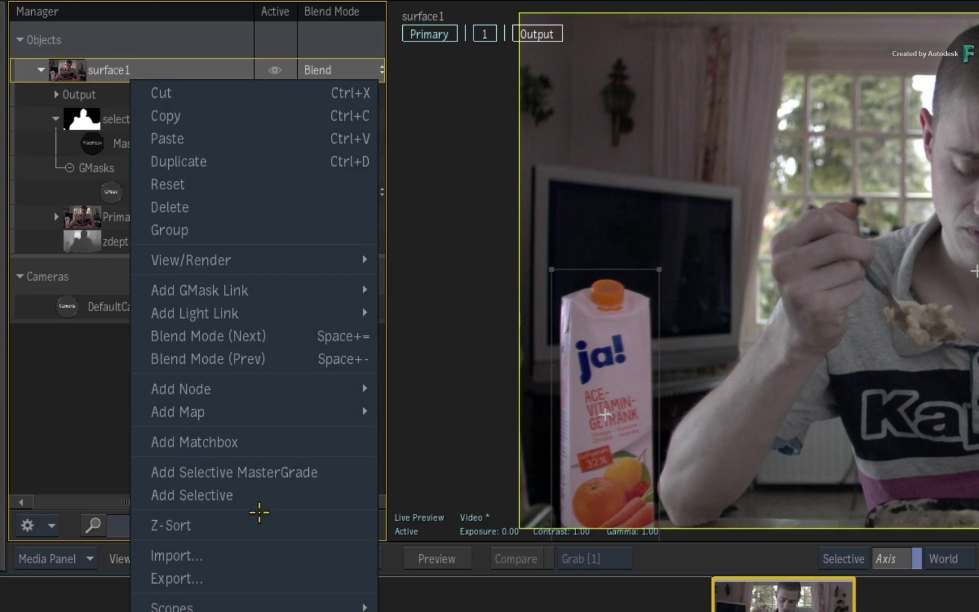
{"action": "left_click", "coordinate": [264, 494]}
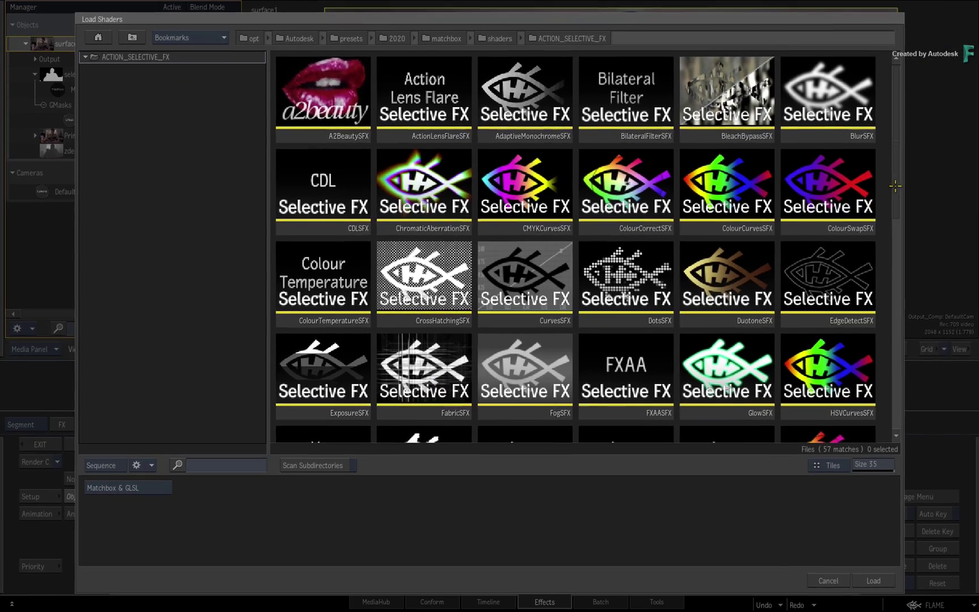
{"action": "scroll", "coordinate": [850, 363], "scroll_direction": "down", "scroll_amount": 10}
{"action": "scroll", "coordinate": [854, 361], "scroll_direction": "down", "scroll_amount": 2}
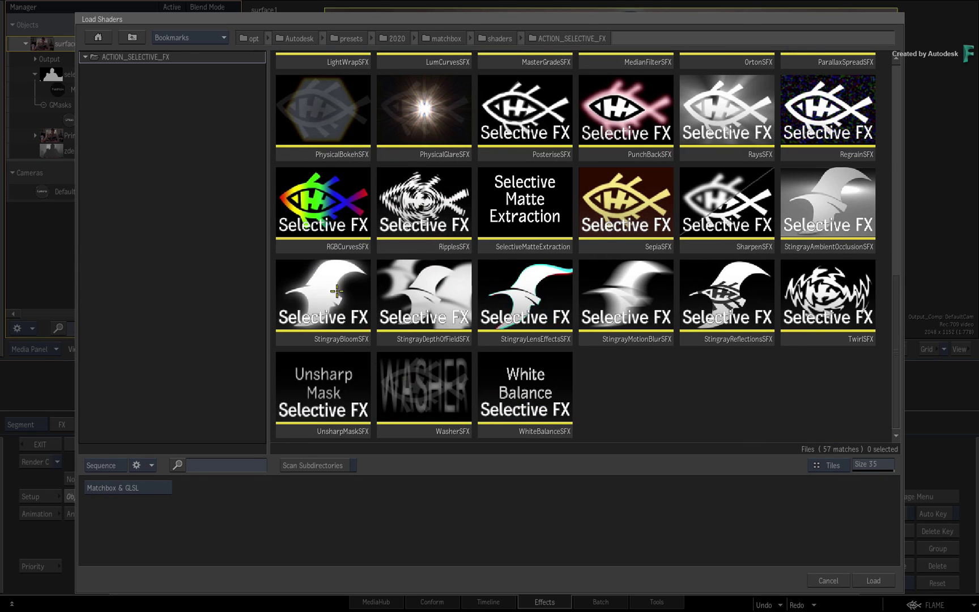
{"action": "double_click", "coordinate": [334, 301]}
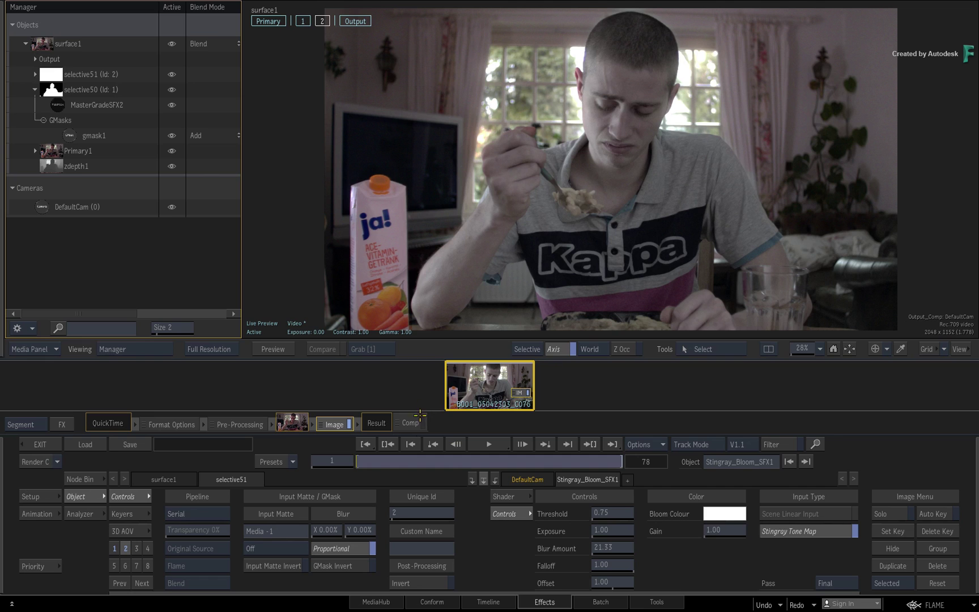
{"action": "left_click_drag", "start_coordinate": [622, 512], "coordinate": [594, 511]}
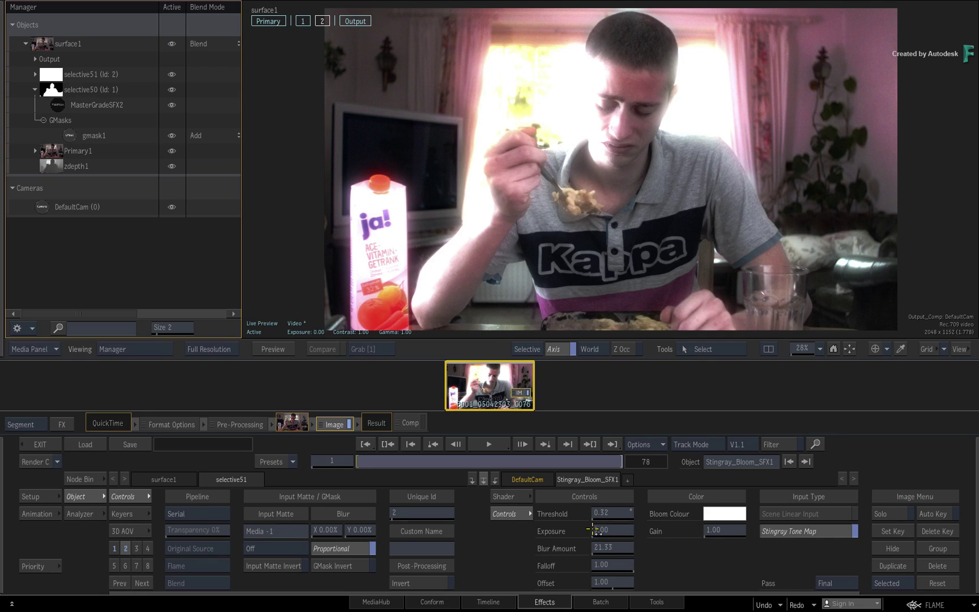
{"action": "left_click_drag", "start_coordinate": [612, 514], "coordinate": [615, 515]}
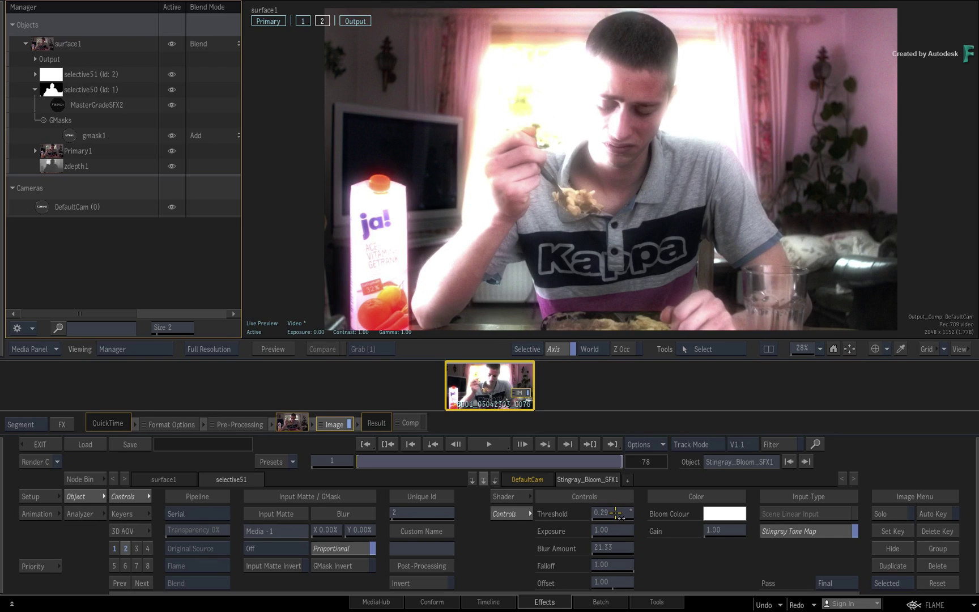
Set the bloom selective's 3D AOV Distance key to Amount 3.00, invert it, and set its Blur to 50%
{"action": "left_click", "coordinate": [116, 530]}
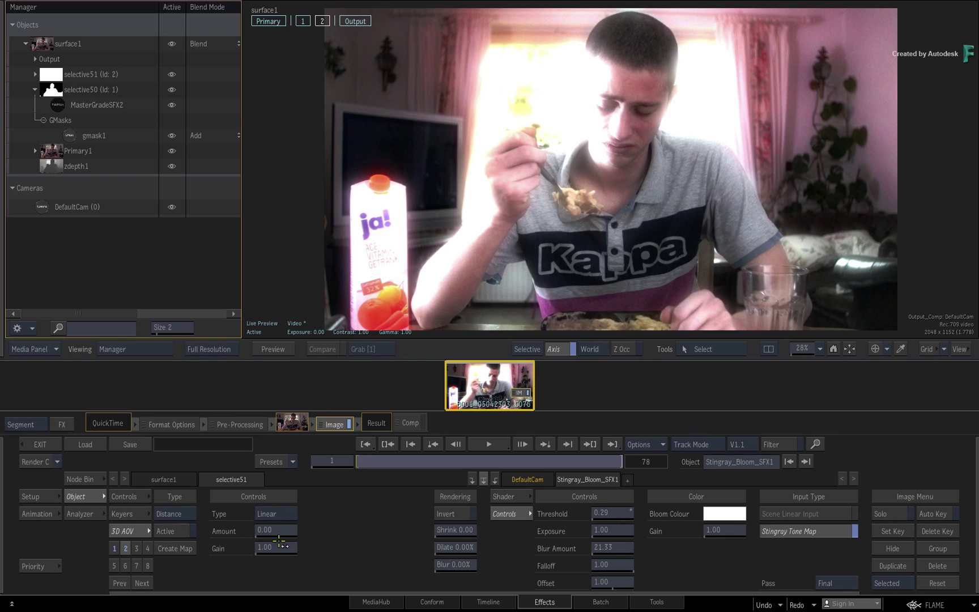
{"action": "left_click_drag", "start_coordinate": [276, 530], "coordinate": [399, 516]}
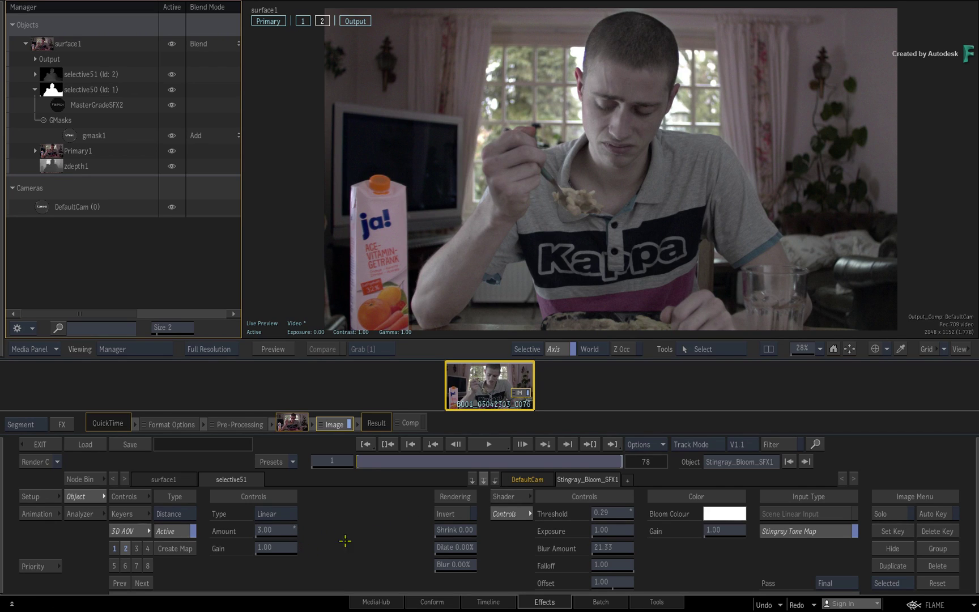
{"action": "left_click", "coordinate": [454, 513]}
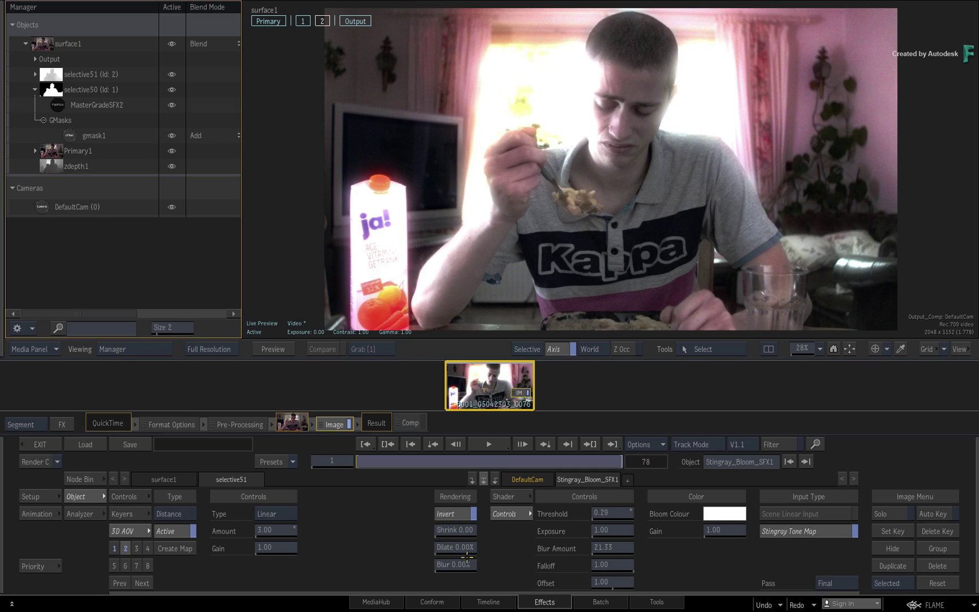
{"action": "left_click", "coordinate": [452, 564]}
{"action": "left_click", "coordinate": [445, 511]}
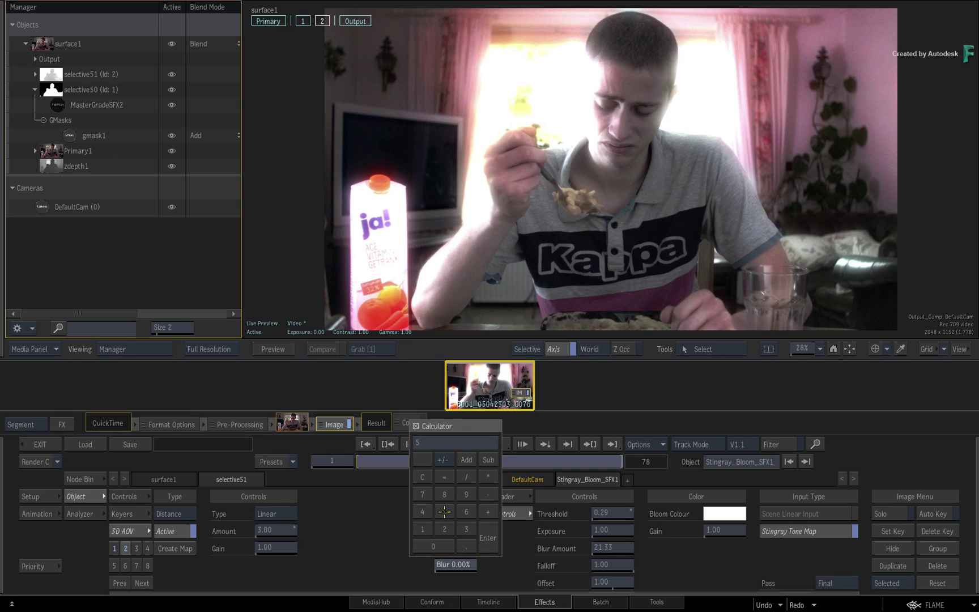
{"action": "left_click", "coordinate": [491, 536]}
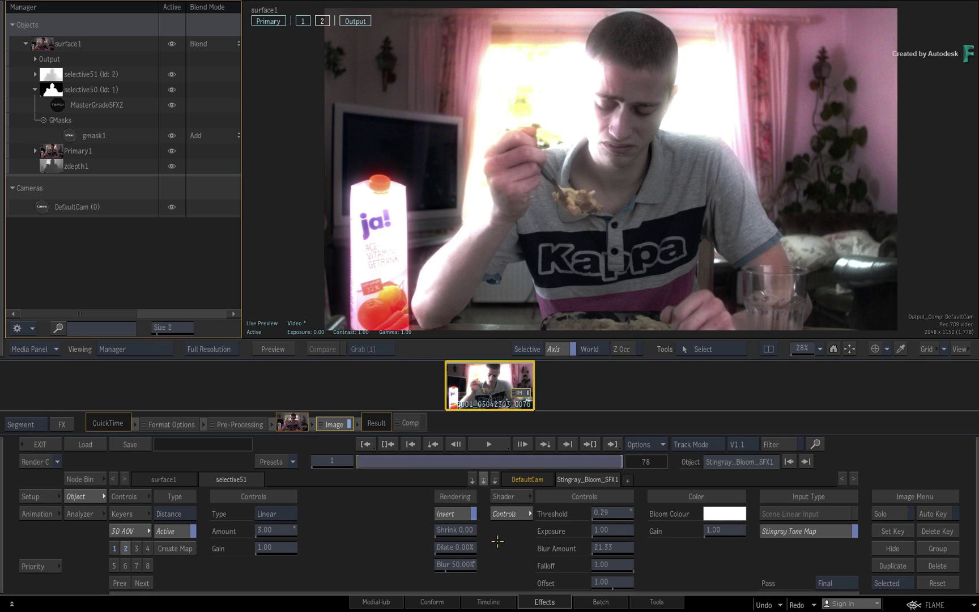
Raise the bloom Threshold to 0.48 and pick a pale yellow Bloom Colour
{"action": "mouse_move", "coordinate": [624, 514]}
{"action": "left_mouse_down"}
{"action": "mouse_move", "coordinate": [630, 507]}
{"action": "mouse_move", "coordinate": [624, 517]}
{"action": "left_mouse_up"}
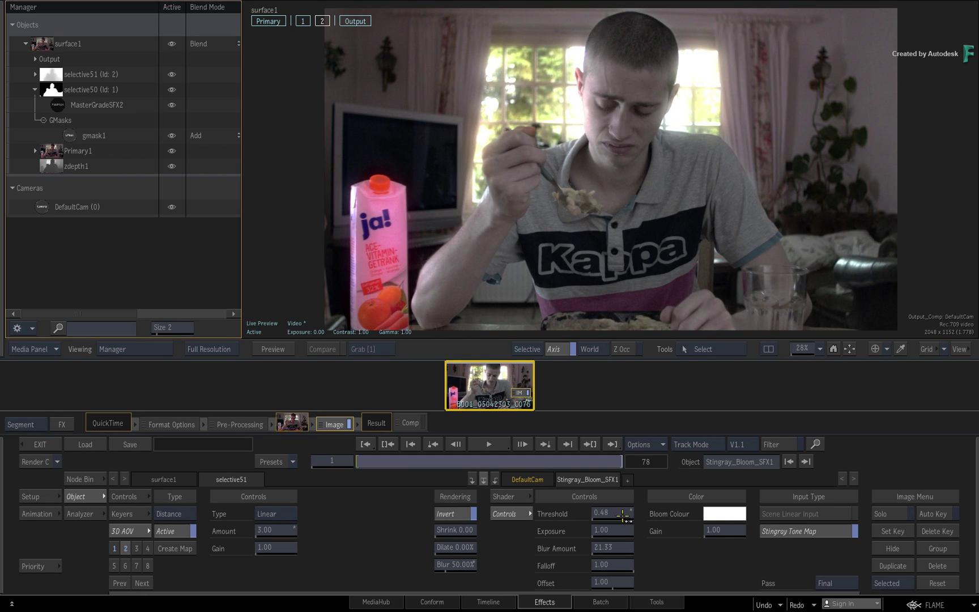
{"action": "left_click", "coordinate": [732, 513]}
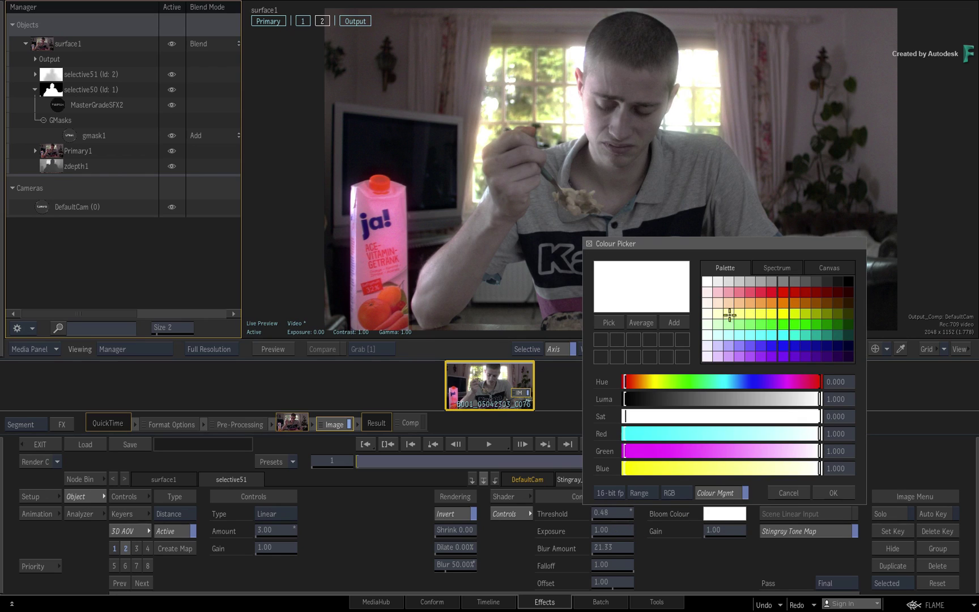
{"action": "left_click", "coordinate": [718, 313]}
{"action": "left_click", "coordinate": [831, 494]}
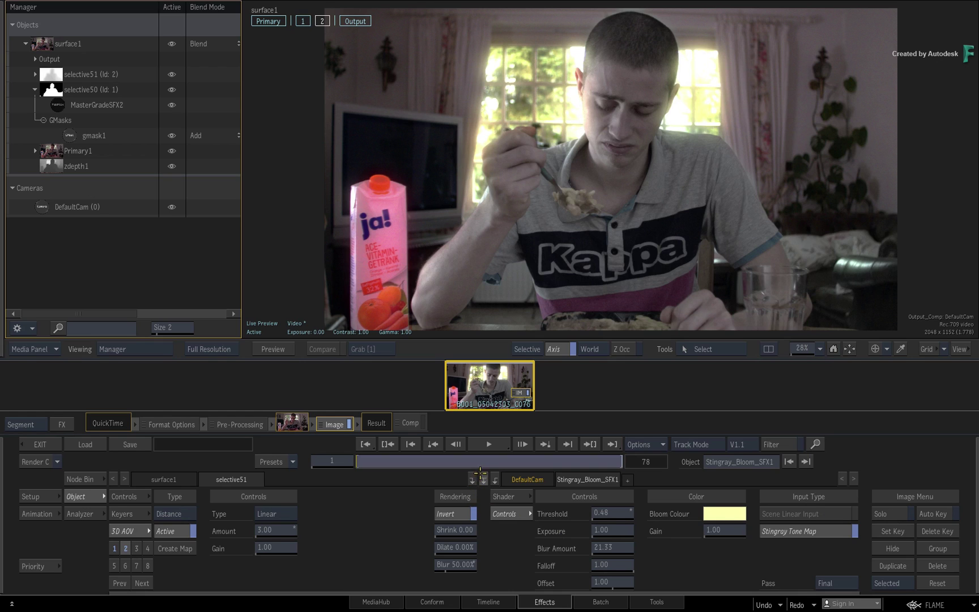
Expand surface1's Output and shift the Gain of its MasterGradeSFX3 toward a warm orange-red
{"action": "left_click", "coordinate": [35, 59]}
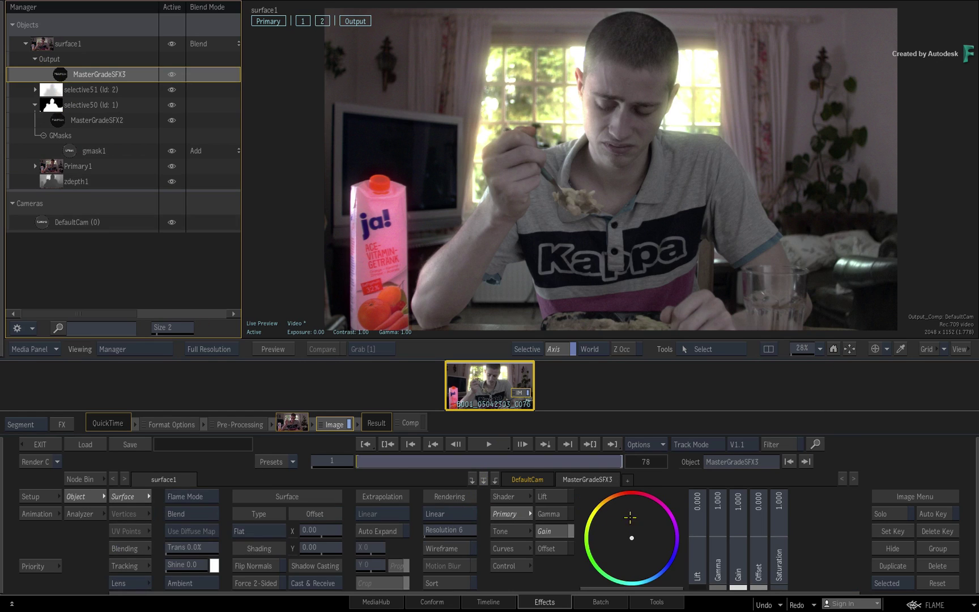
{"action": "left_click", "coordinate": [630, 517]}
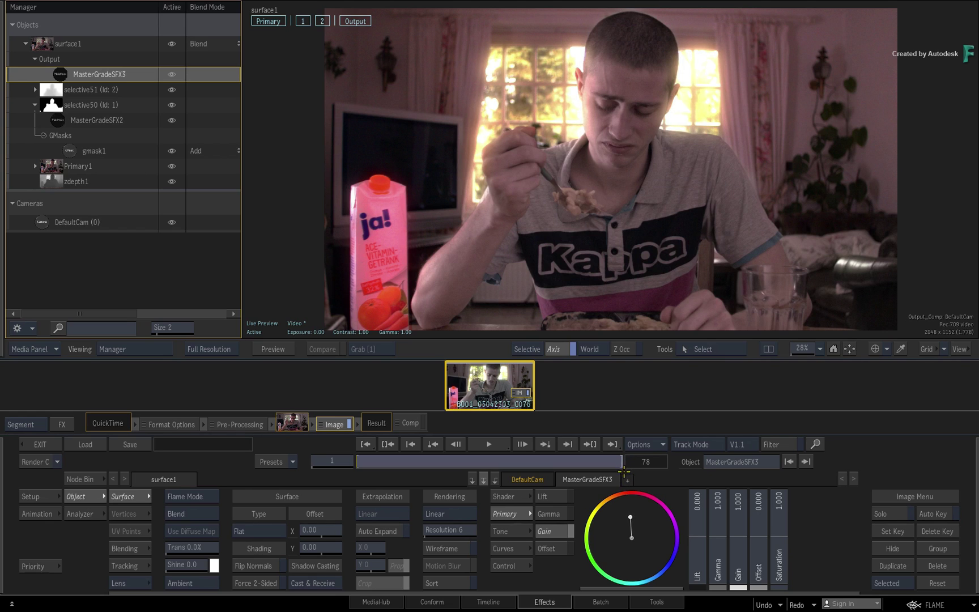
Compare the graded result with the original front media and scrub through the shot to check the look
{"action": "key", "text": "F1"}
{"action": "key", "text": "F4"}
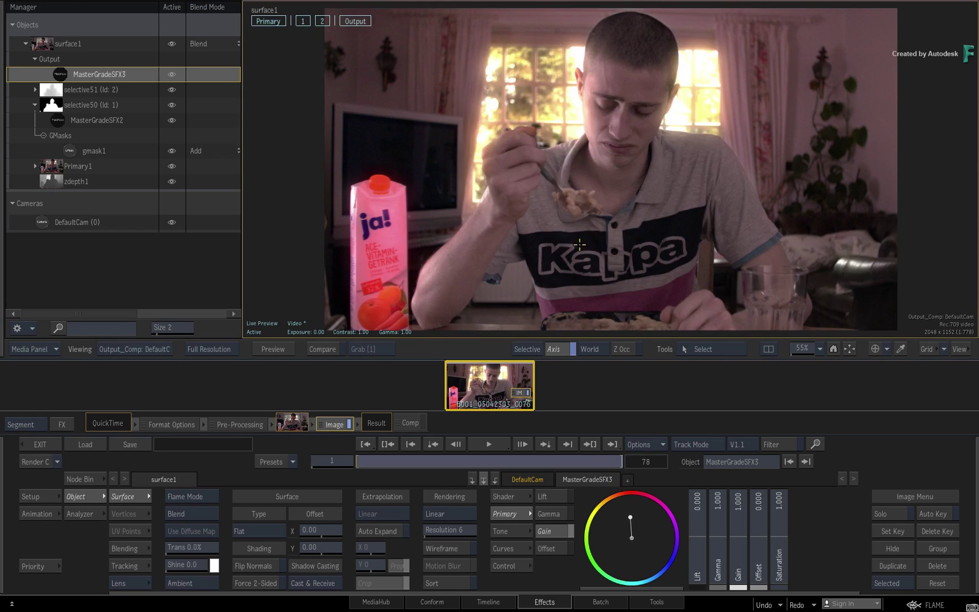
{"action": "key", "text": "F1"}
{"action": "key", "text": "F4"}
{"action": "left_click_drag", "start_coordinate": [377, 462], "coordinate": [580, 432]}
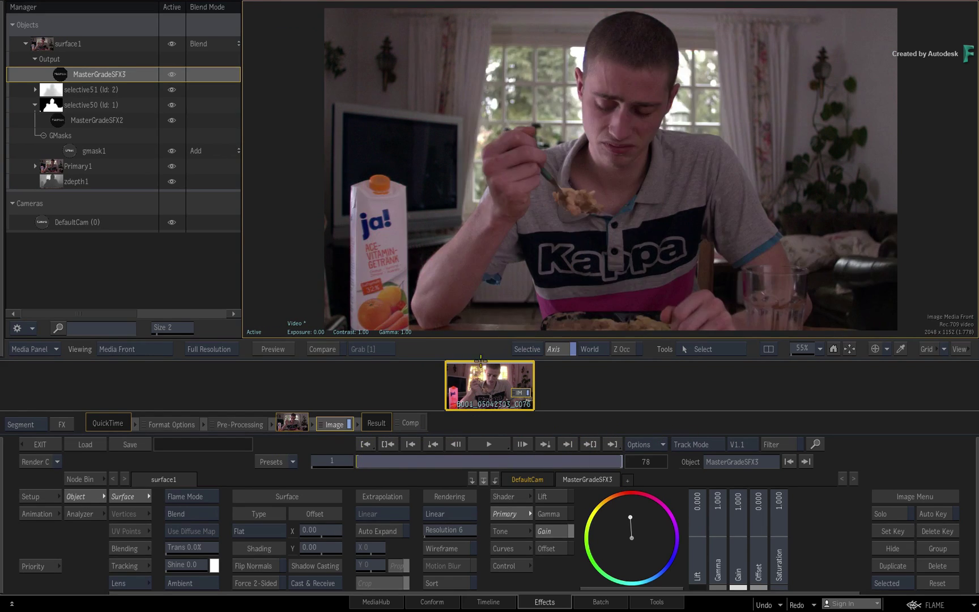
{"action": "left_click_drag", "start_coordinate": [421, 453], "coordinate": [314, 452]}
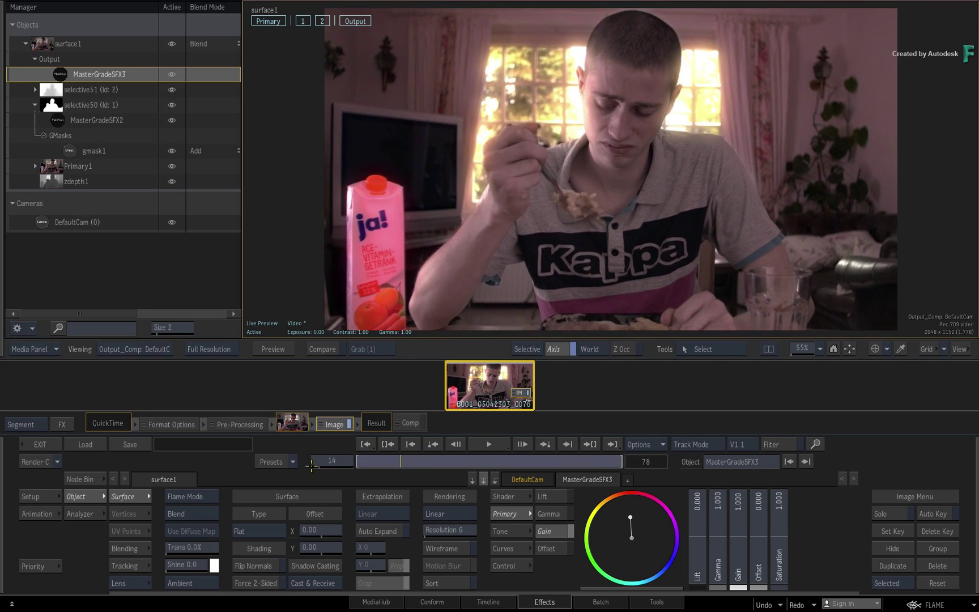
{"action": "left_click_drag", "start_coordinate": [401, 458], "coordinate": [246, 423]}
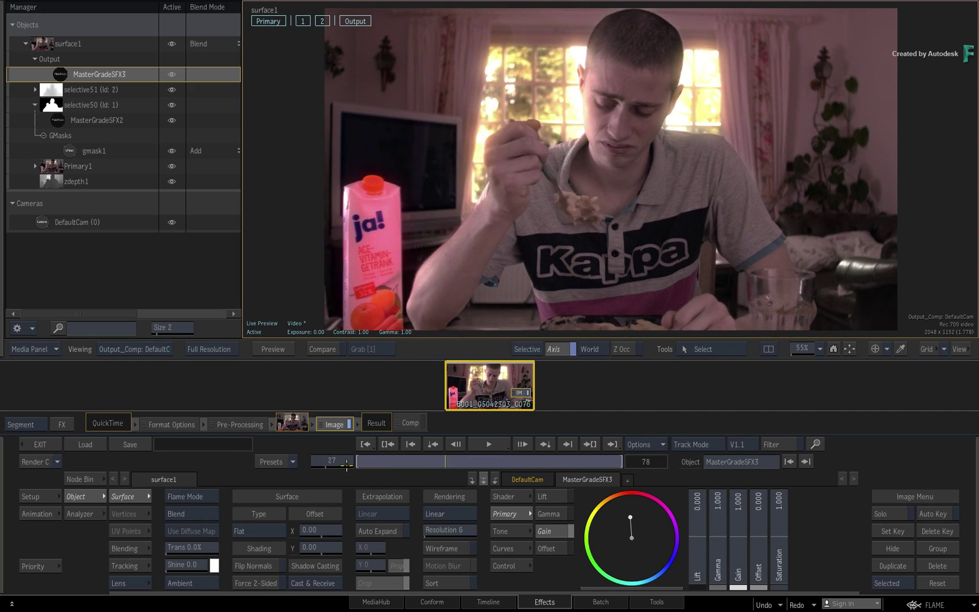
Switch to the Timeline view, scrub the graded clip, and render the selected segment
{"action": "left_click", "coordinate": [503, 599]}
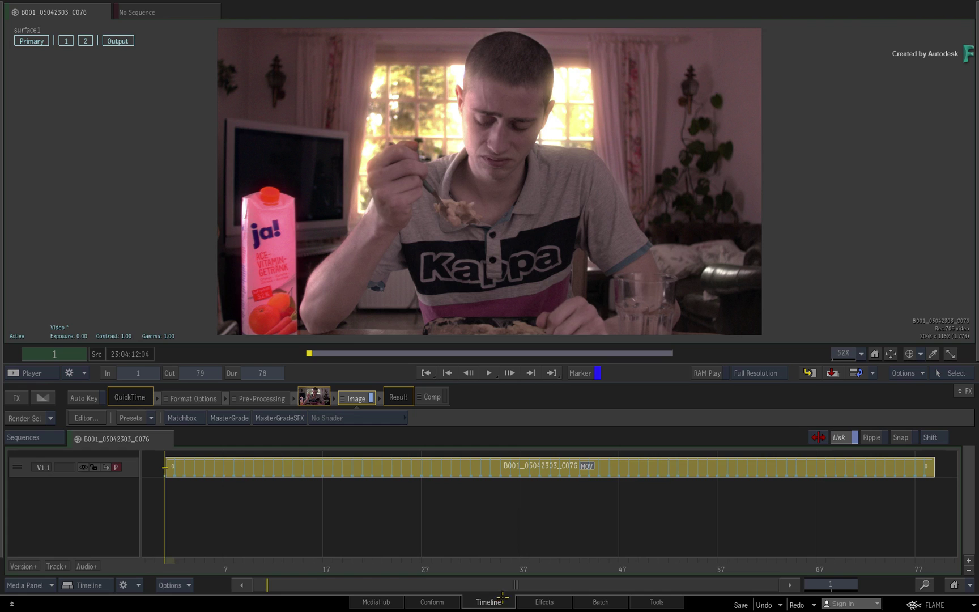
{"action": "left_click_drag", "start_coordinate": [300, 567], "coordinate": [150, 514]}
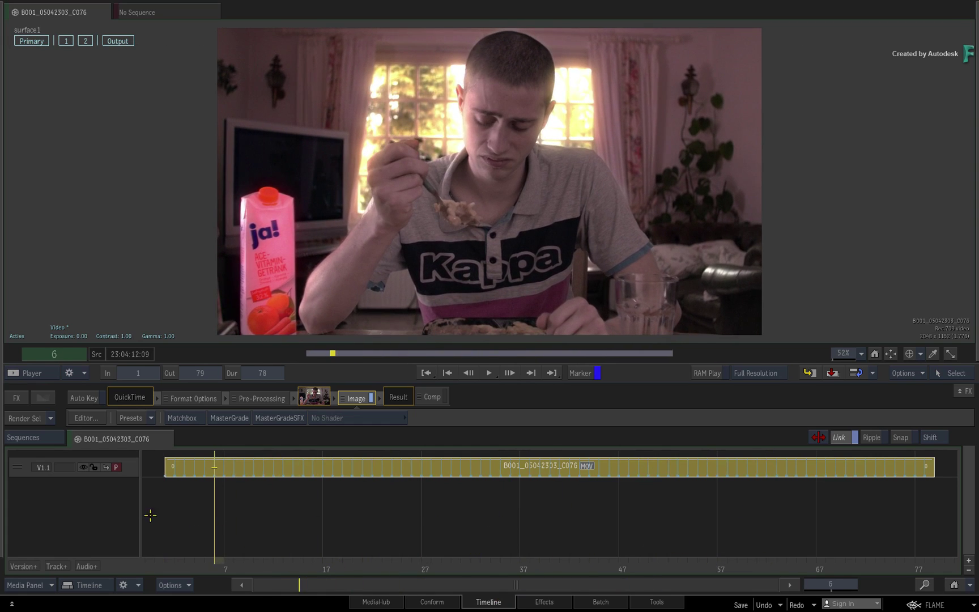
{"action": "left_click", "coordinate": [26, 417]}
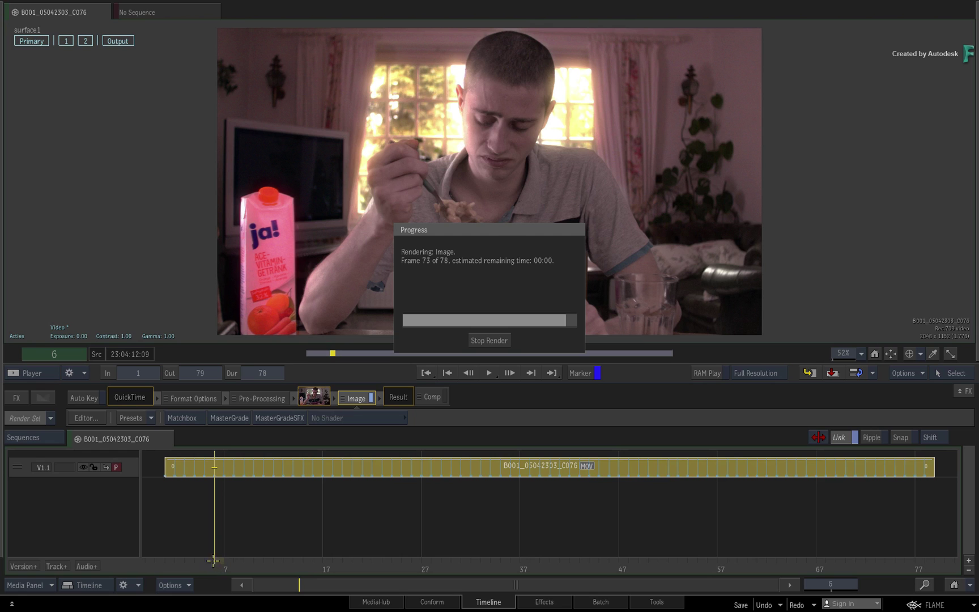
Play the rendered clip from its first frame, stop playback, and return to the start
{"action": "key", "text": "Home"}
{"action": "key", "text": "space"}
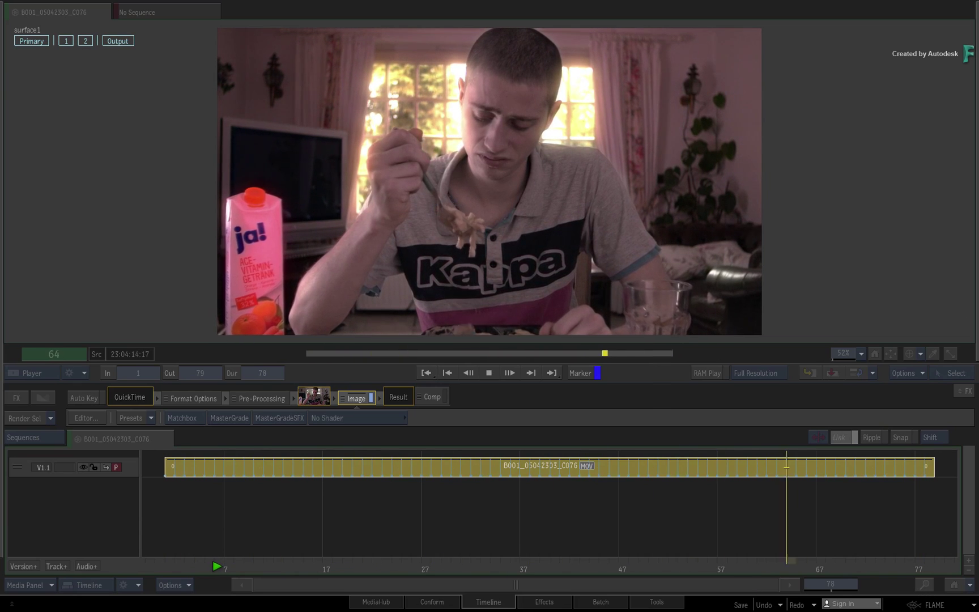
{"action": "key", "text": "space"}
{"action": "key", "text": "Home"}
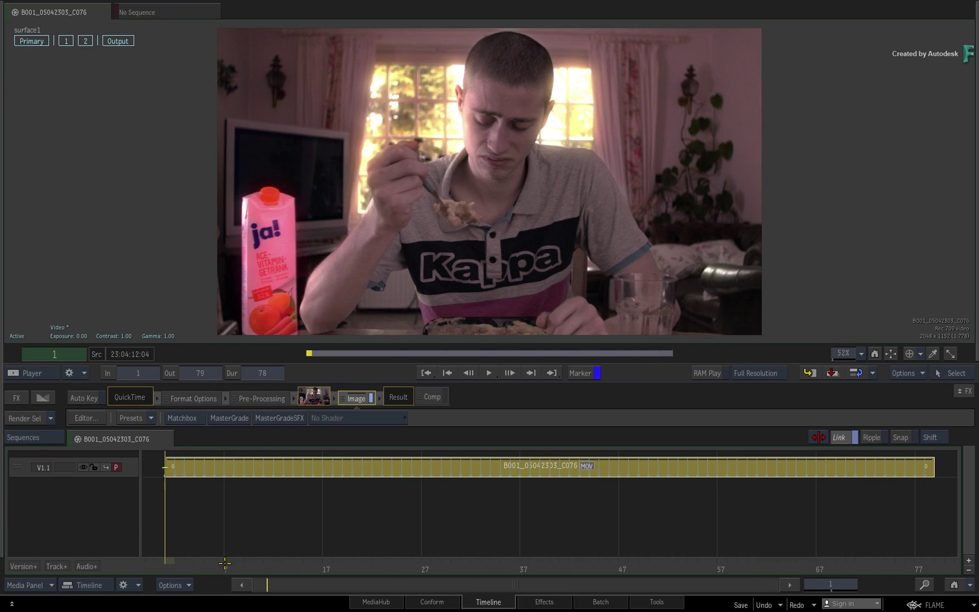